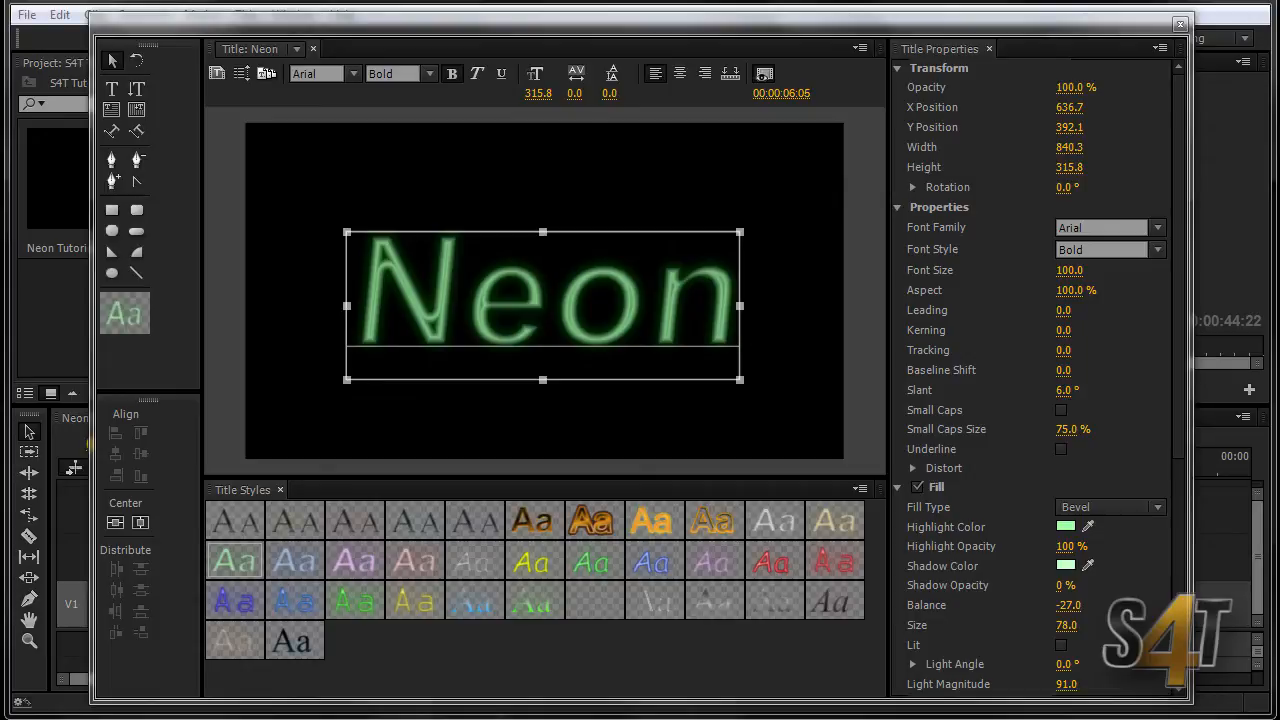
- Try several gold, brown and dark metallic preset title styles on the Neon text
{"action": "left_click", "coordinate": [716, 523]}
{"action": "left_click", "coordinate": [651, 525]}
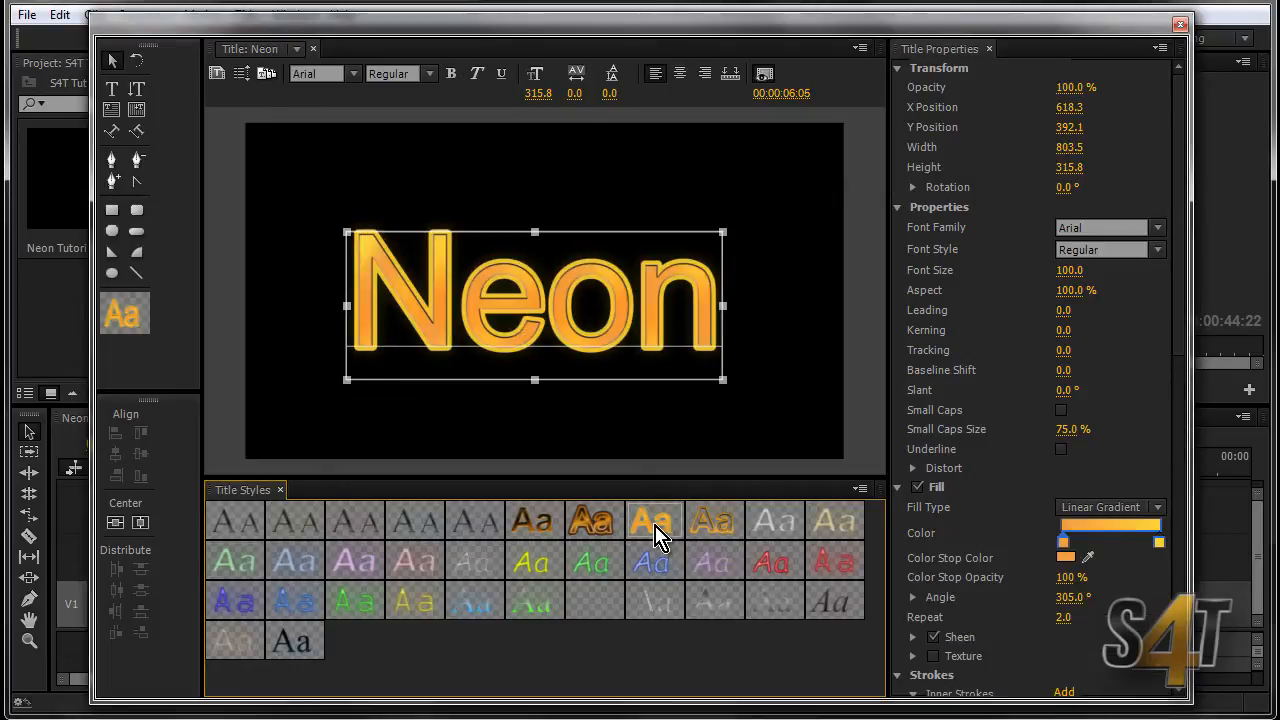
{"action": "left_click", "coordinate": [598, 533]}
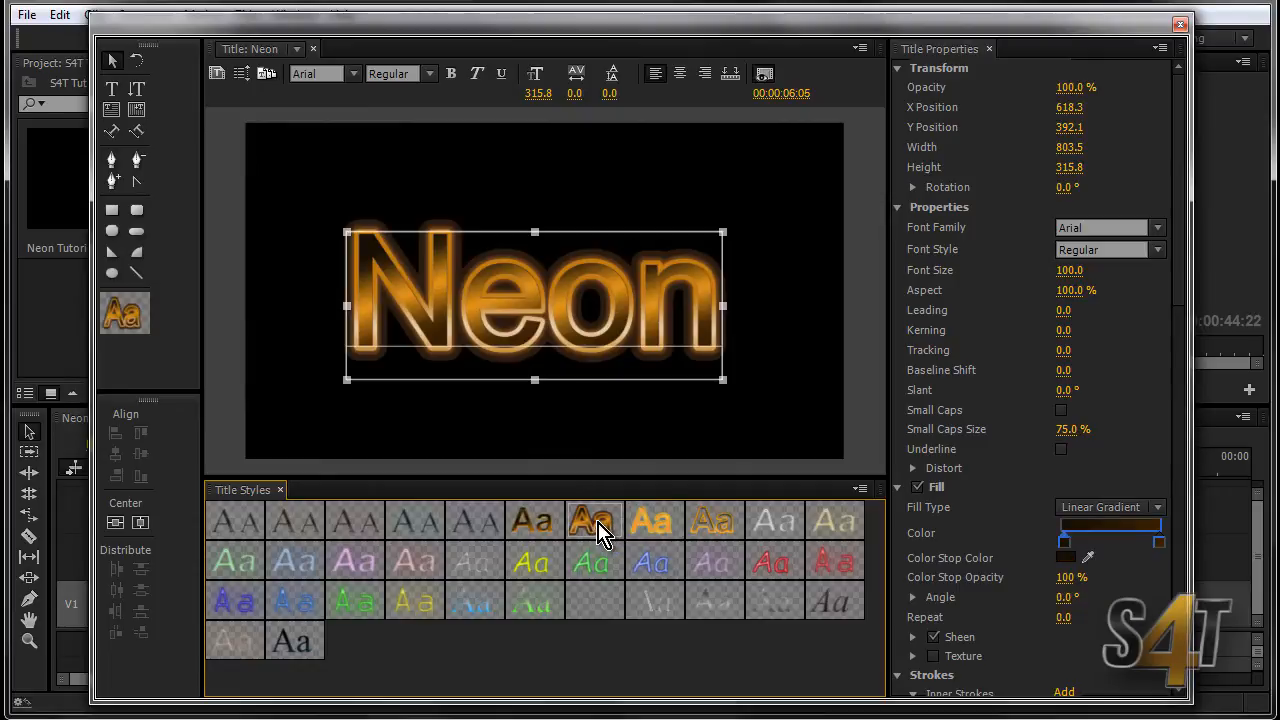
{"action": "left_click", "coordinate": [541, 528]}
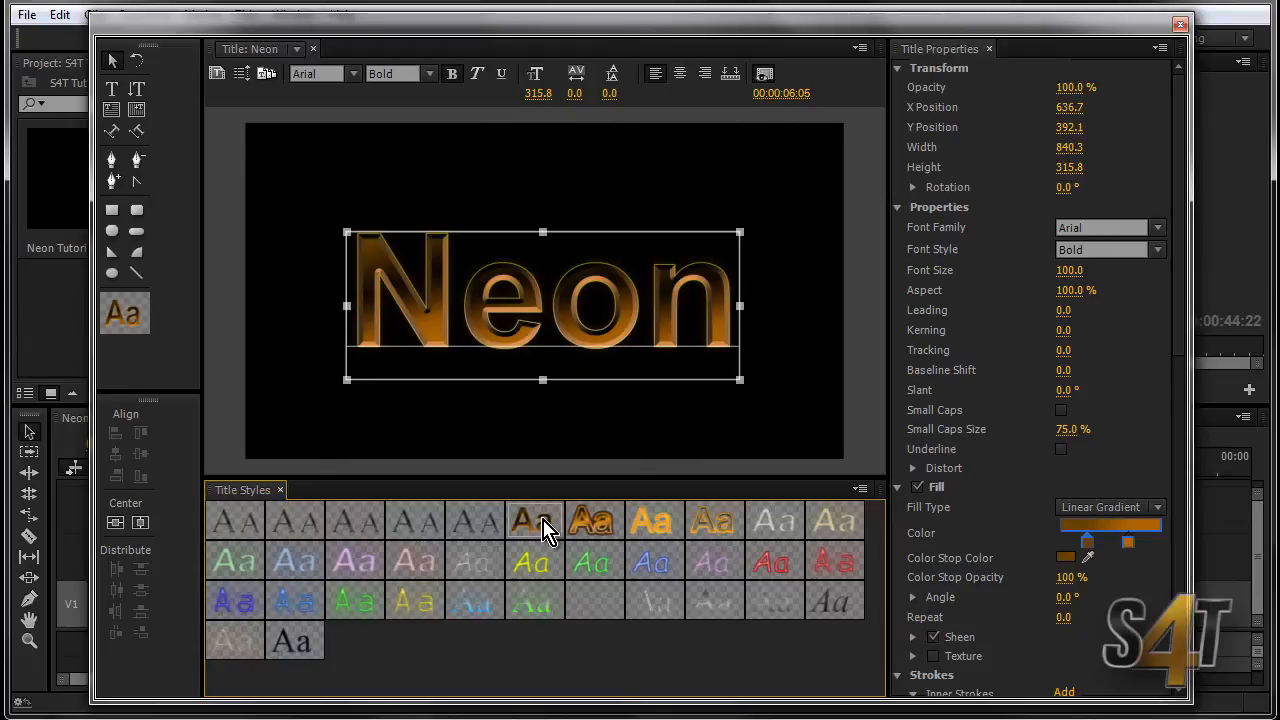
{"action": "left_click", "coordinate": [482, 530]}
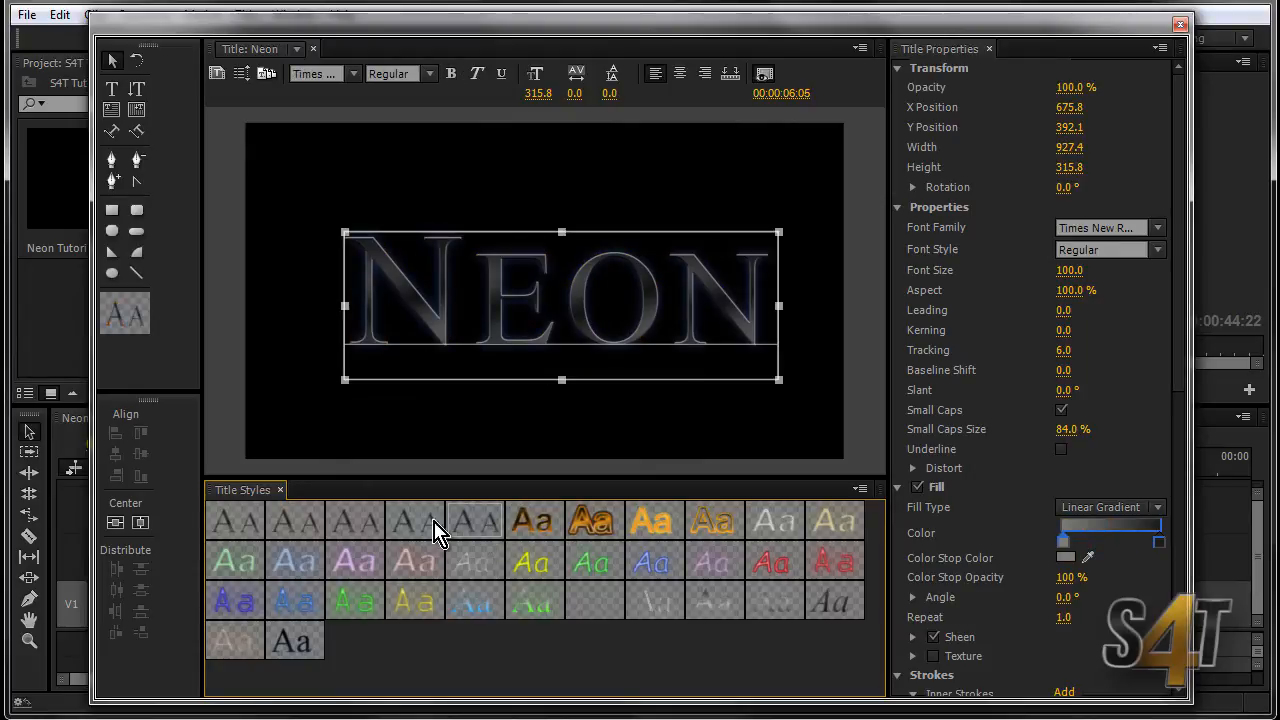
{"action": "left_click", "coordinate": [358, 529]}
{"action": "left_click", "coordinate": [295, 530]}
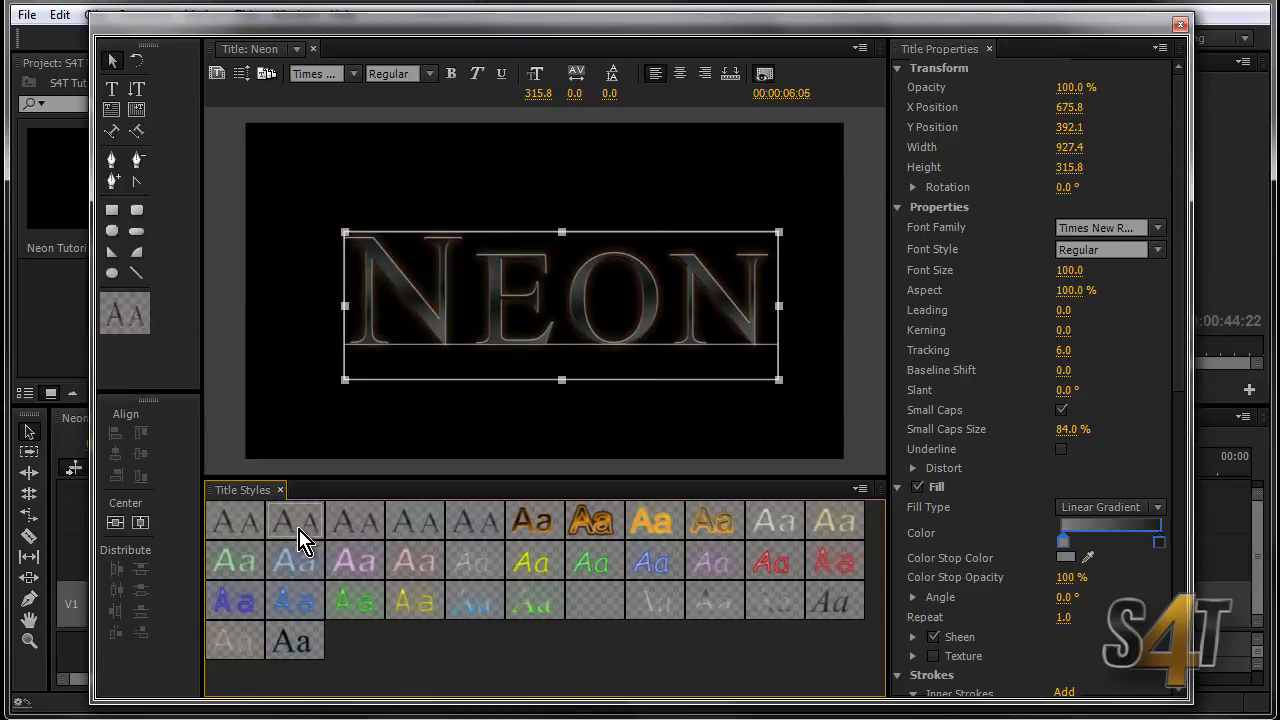
- Try the pastel green, blue, purple, red and white glowing preset styles on the Neon text
{"action": "left_click", "coordinate": [250, 563]}
{"action": "left_click", "coordinate": [278, 564]}
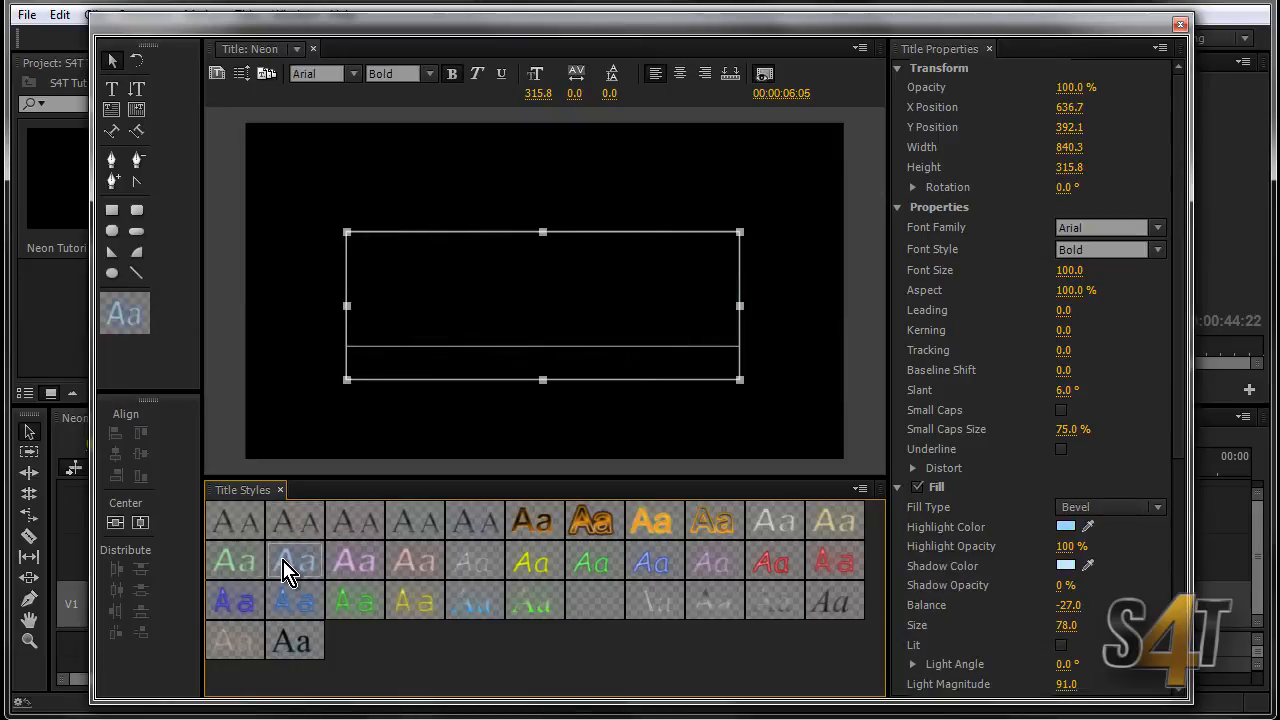
{"action": "left_click", "coordinate": [357, 560]}
{"action": "left_click", "coordinate": [420, 562]}
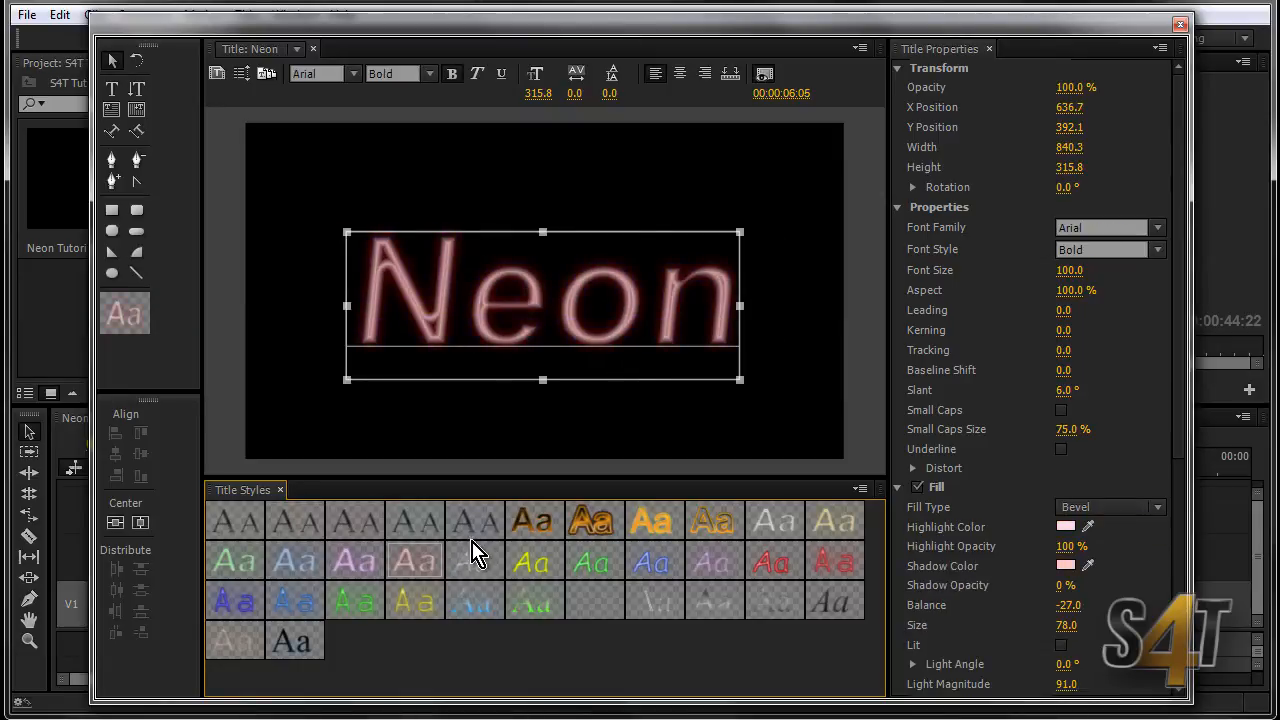
{"action": "left_click", "coordinate": [472, 560]}
{"action": "left_click", "coordinate": [410, 568]}
- Try the brighter handwritten and OCR neon preset styles in yellow, green, blue, purple and red on the title
{"action": "left_click", "coordinate": [540, 563]}
{"action": "left_click", "coordinate": [600, 567]}
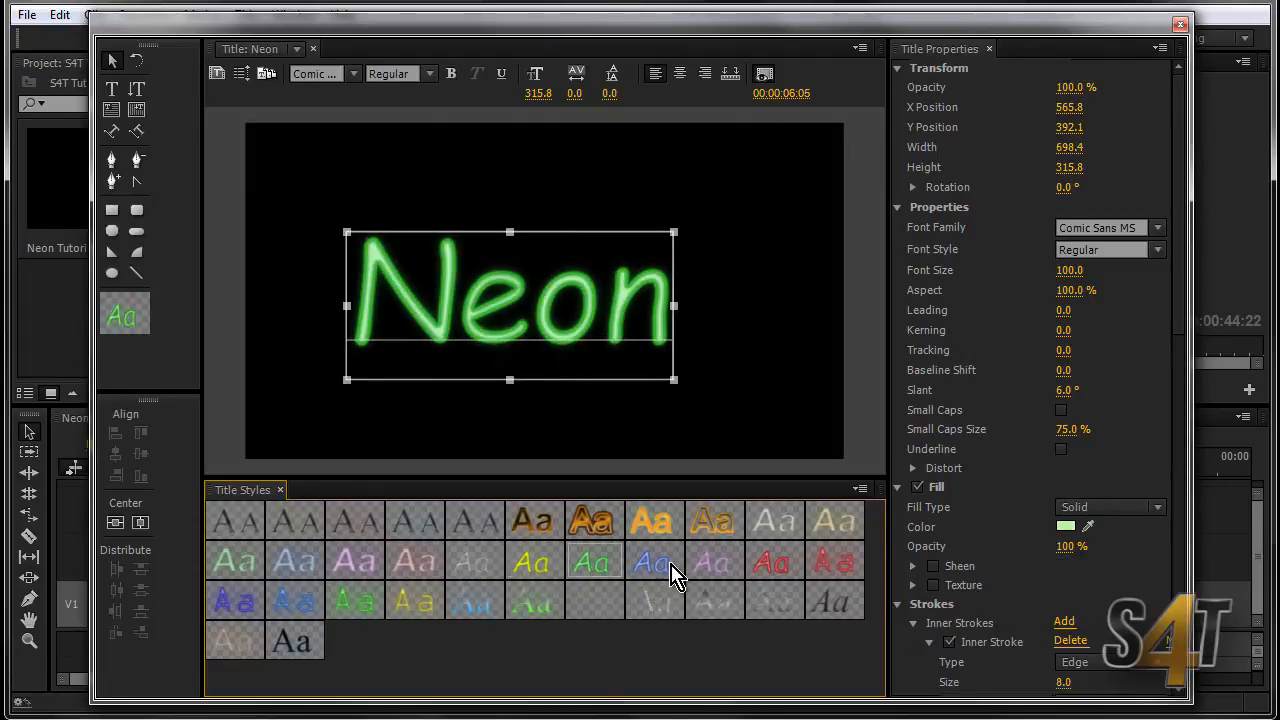
{"action": "left_click", "coordinate": [665, 578]}
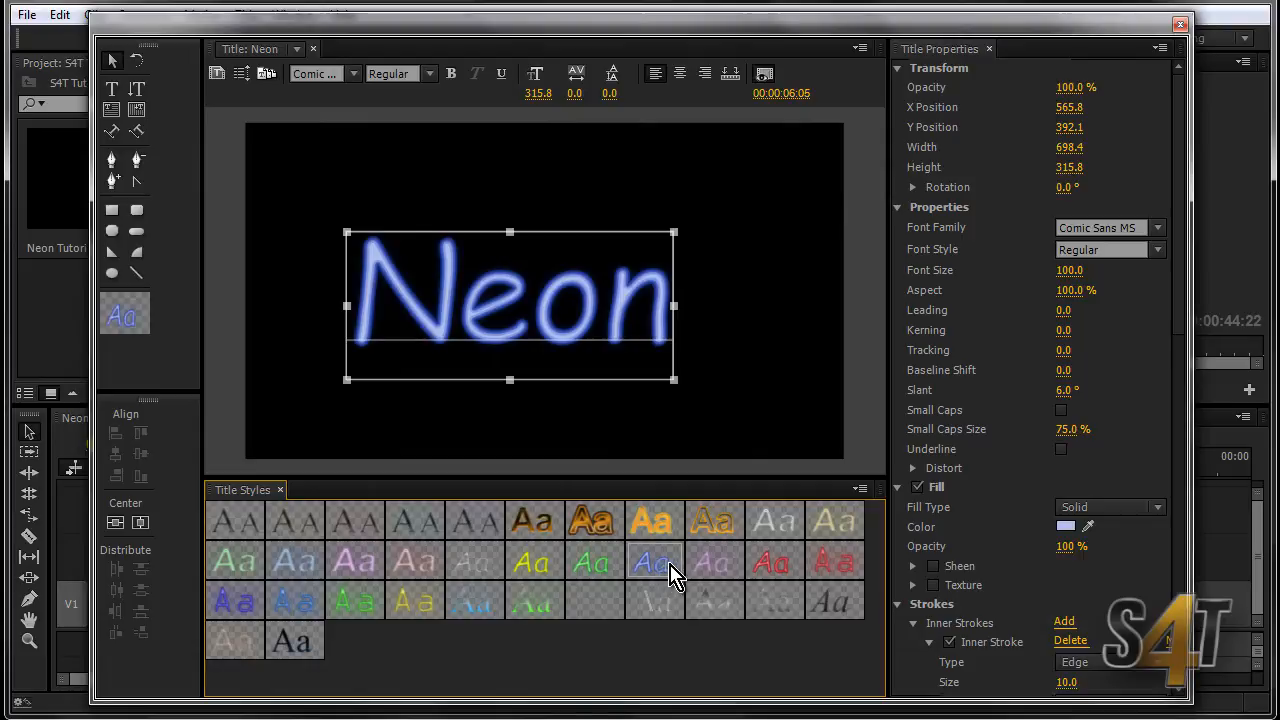
{"action": "left_click", "coordinate": [697, 578]}
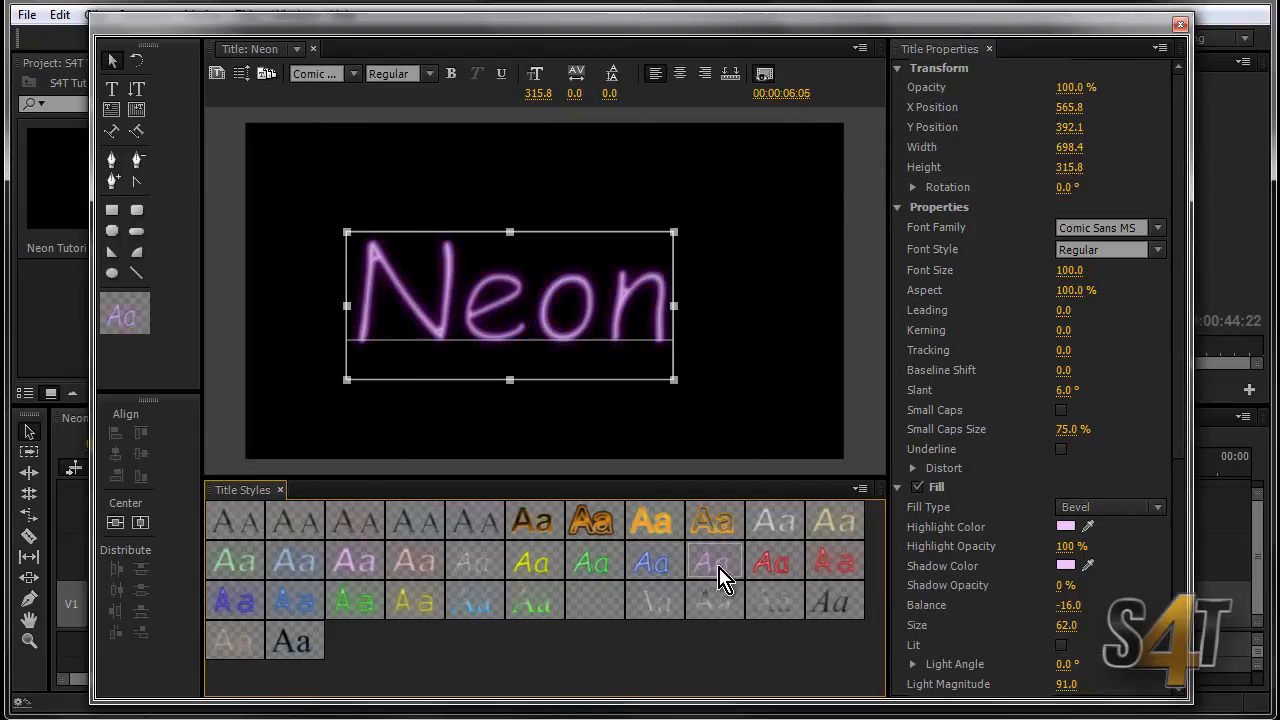
{"action": "left_click", "coordinate": [838, 575]}
{"action": "left_click", "coordinate": [250, 600]}
{"action": "left_click", "coordinate": [288, 606]}
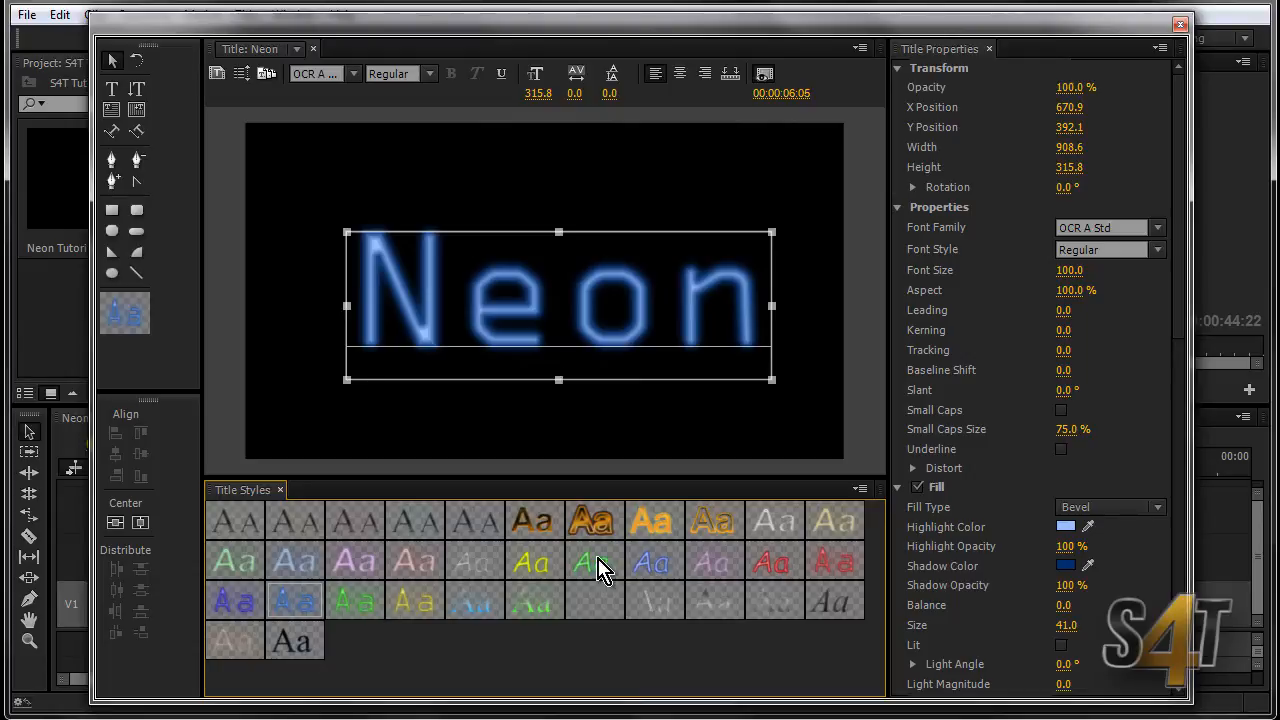
- Apply the purple glowing Arial Bold preset style to the Neon title and close the title editor
{"action": "left_click", "coordinate": [345, 565]}
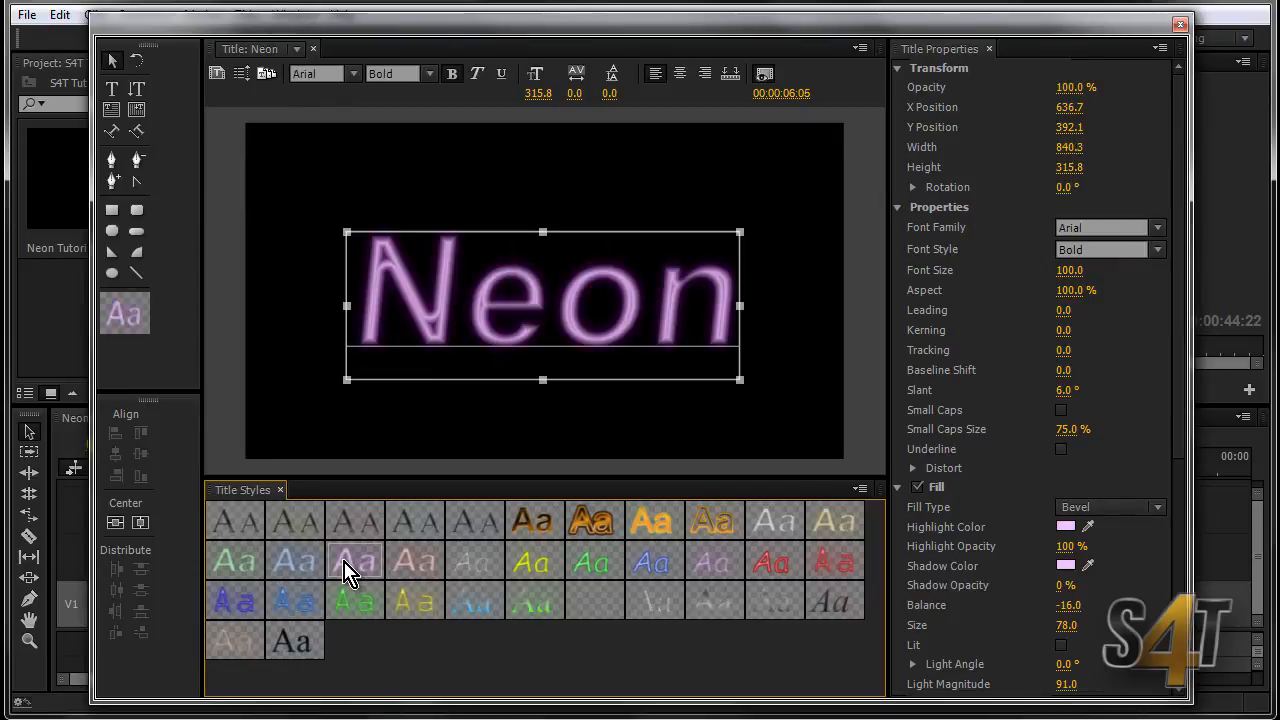
{"action": "left_click", "coordinate": [1181, 25]}
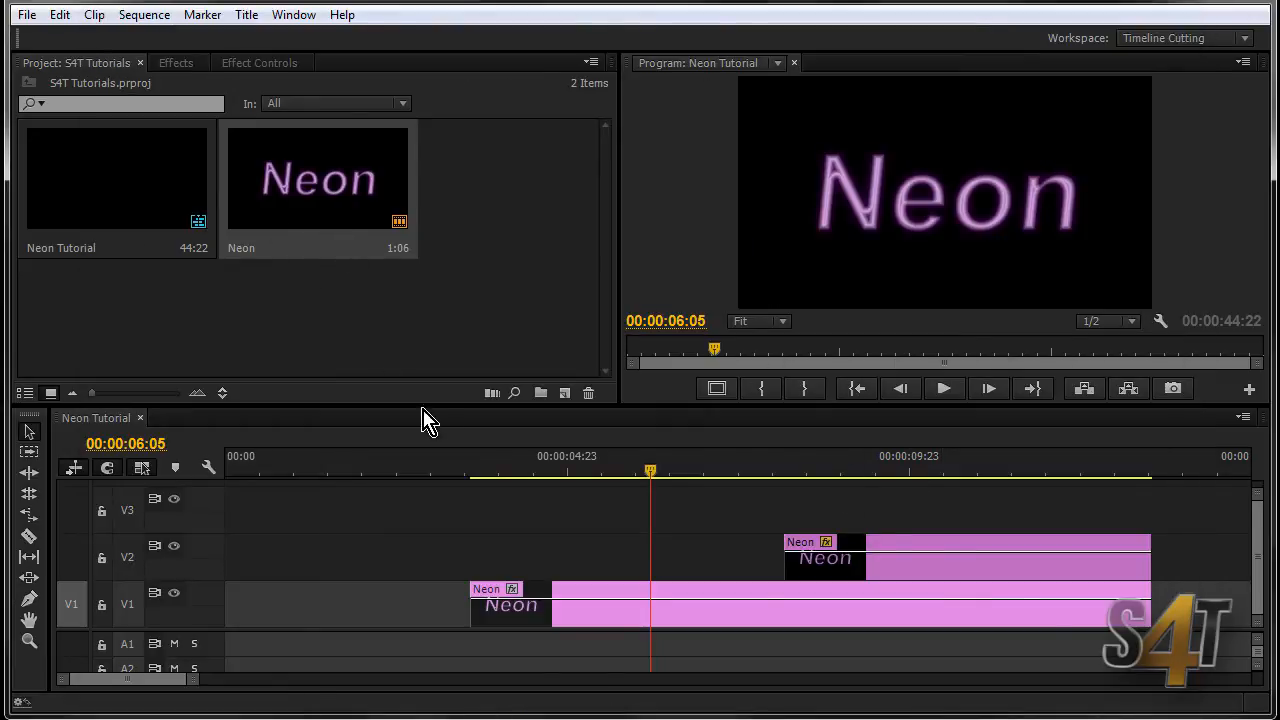
- Compare the V1-only title with the stacked V2 copy and examine the V2 clip's opacity blend mode
{"action": "left_click", "coordinate": [616, 468]}
{"action": "left_click_drag", "start_coordinate": [607, 467], "coordinate": [674, 473]}
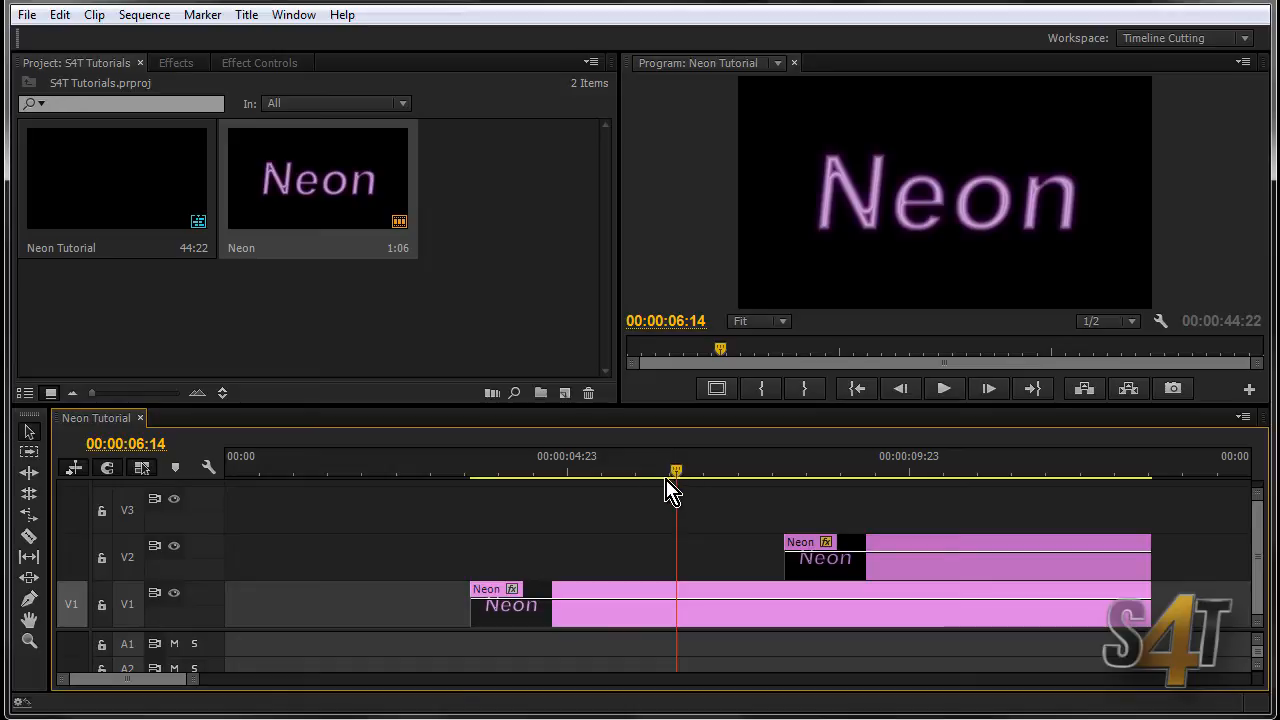
{"action": "left_click", "coordinate": [919, 557]}
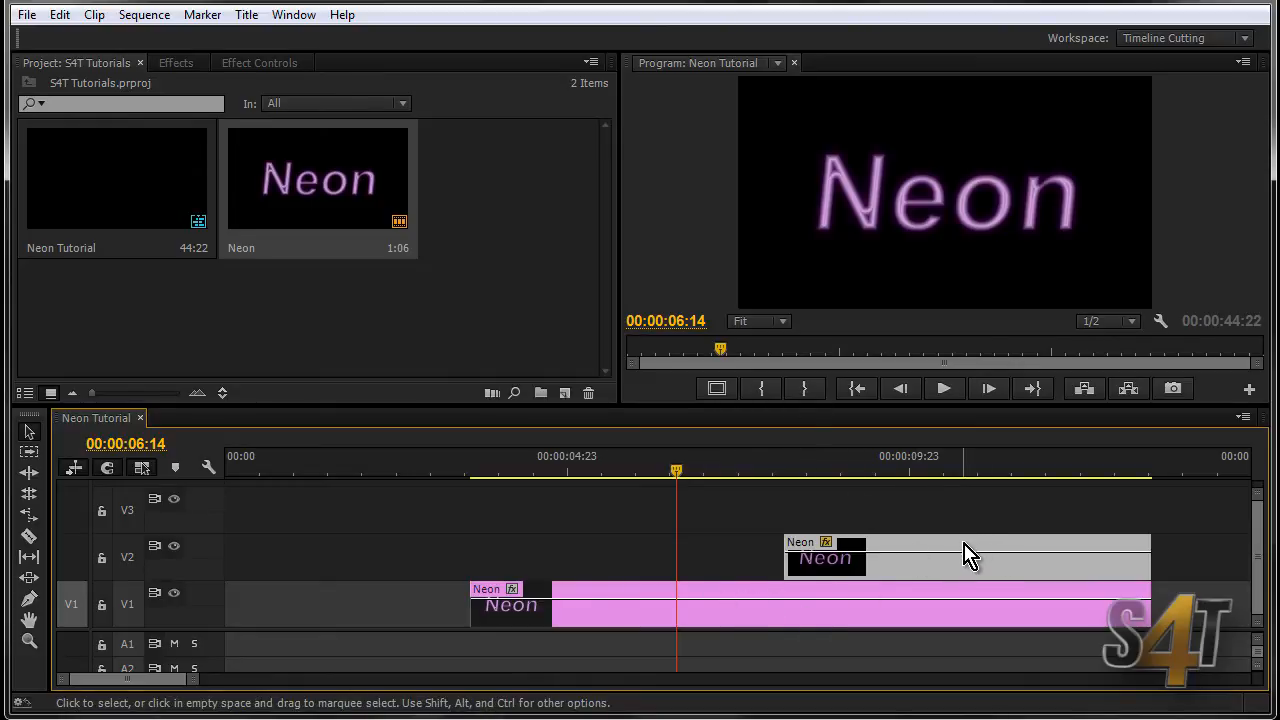
{"action": "left_click", "coordinate": [232, 62]}
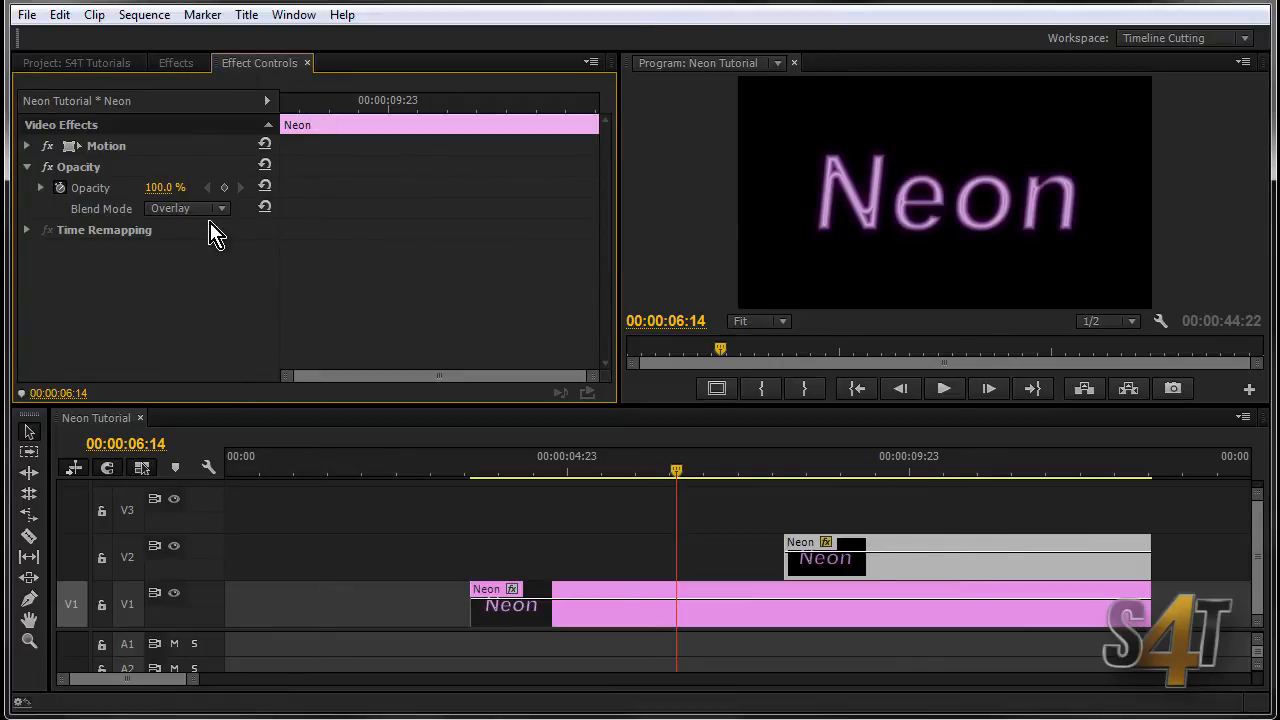
{"action": "left_click", "coordinate": [767, 474]}
{"action": "left_click_drag", "start_coordinate": [769, 470], "coordinate": [804, 480]}
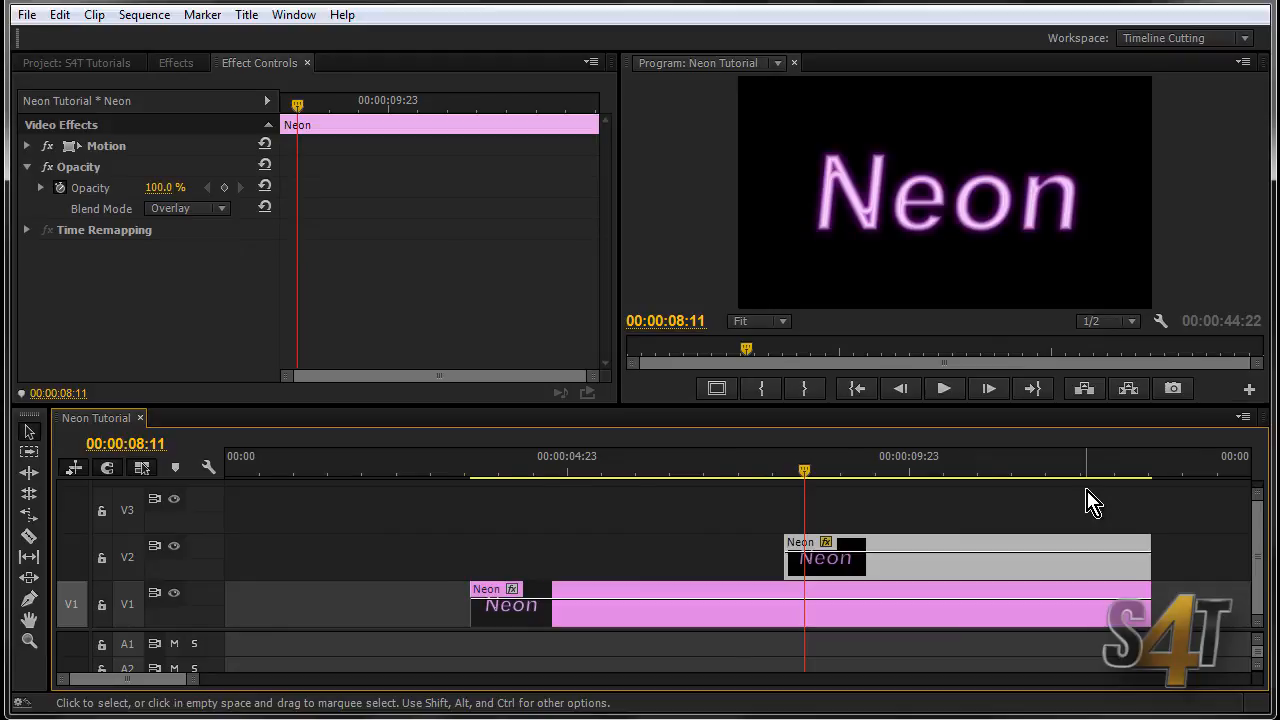
- Play and scrub the second section, where short cut pieces of the title on V2 flicker over V1
{"action": "scroll", "coordinate": [1090, 502], "scroll_direction": "down", "scroll_amount": 5}
{"action": "scroll", "coordinate": [1090, 502], "scroll_direction": "down", "scroll_amount": 2}
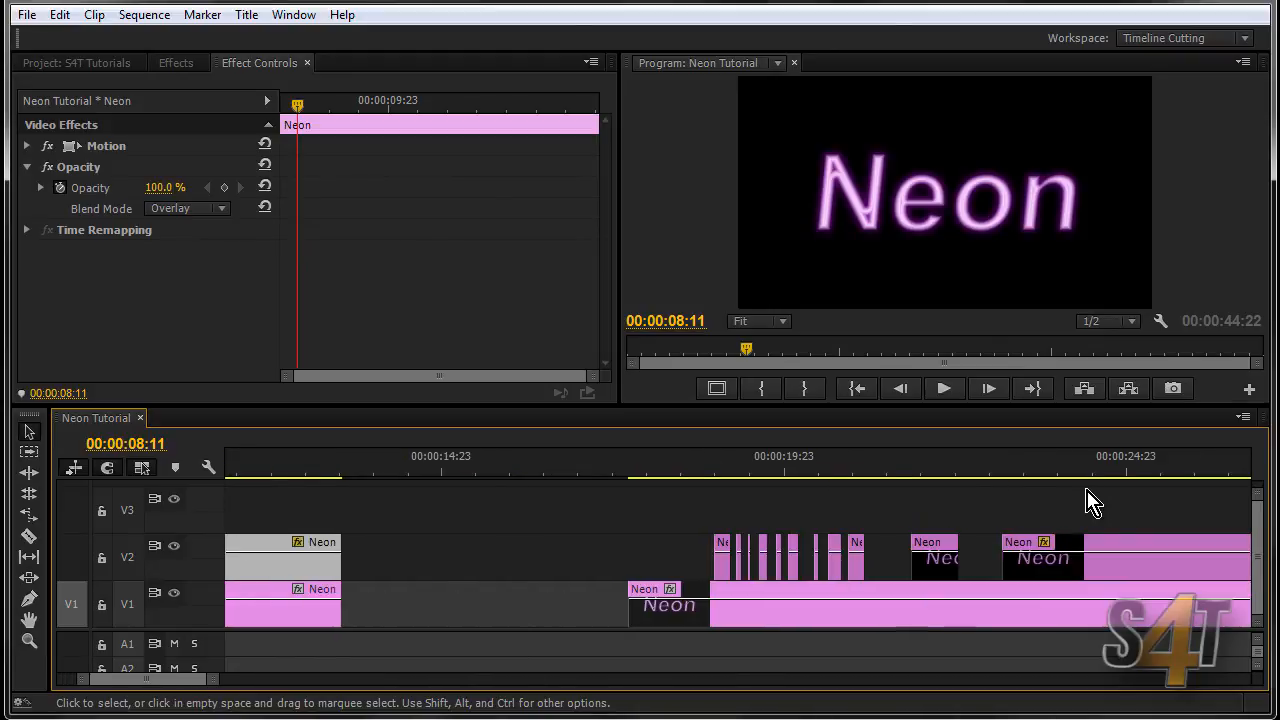
{"action": "left_click", "coordinate": [700, 472]}
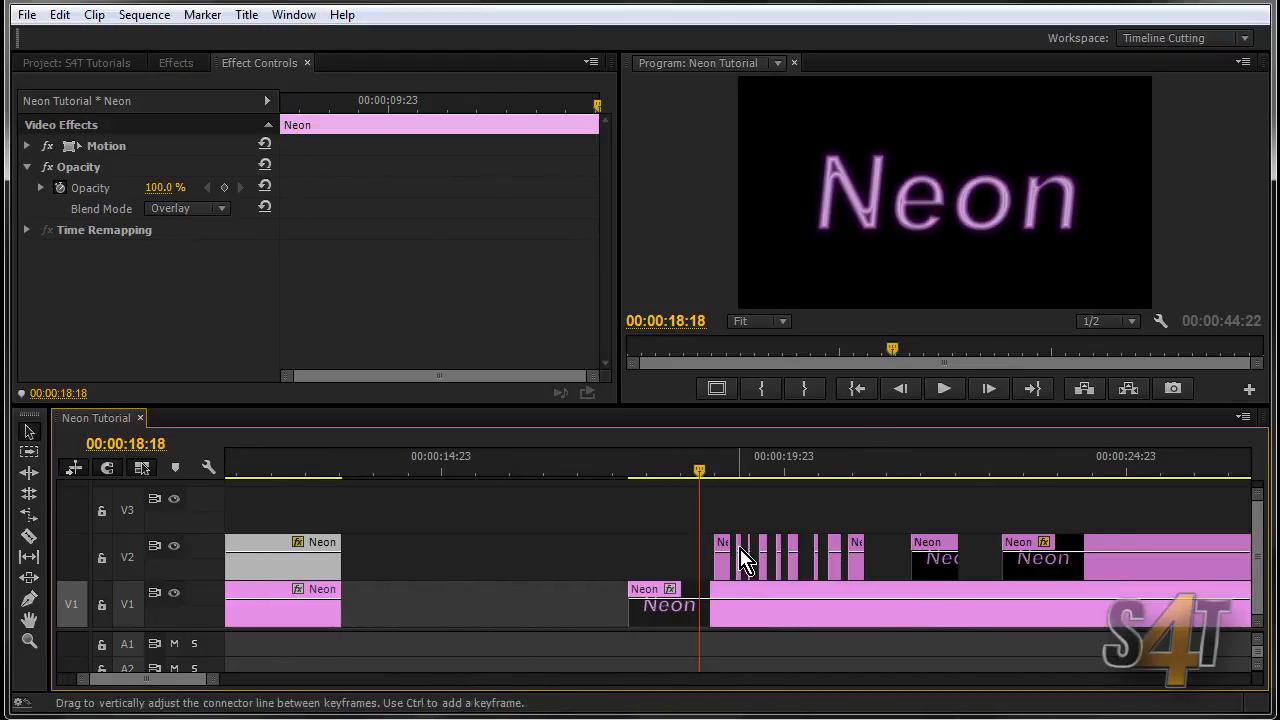
{"action": "key", "text": "Left"}
{"action": "key", "text": "Left"}
{"action": "key", "text": "Left"}
{"action": "key", "text": "Left"}
{"action": "key", "text": "Left"}
{"action": "key", "text": "Left"}
{"action": "key", "text": "Left"}
{"action": "key", "text": "Left"}
{"action": "key", "text": "Left"}
{"action": "key", "text": "Left"}
{"action": "key", "text": "space"}
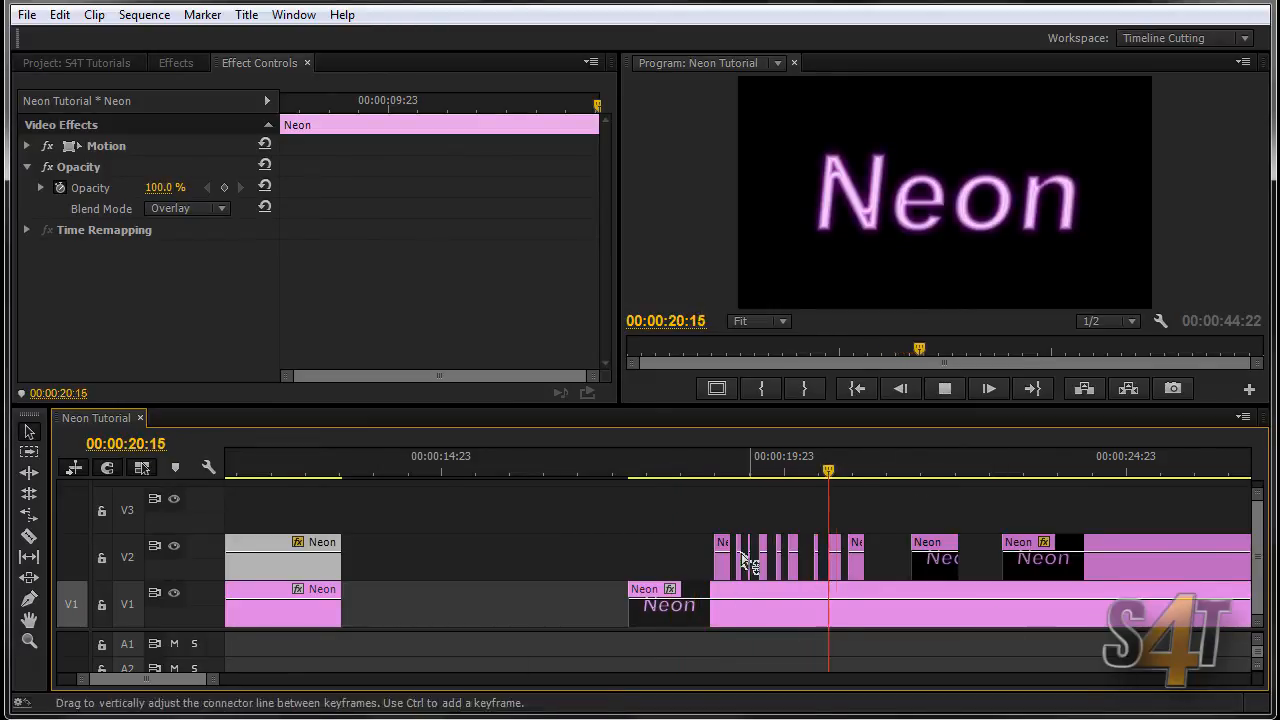
{"action": "key", "text": "space"}
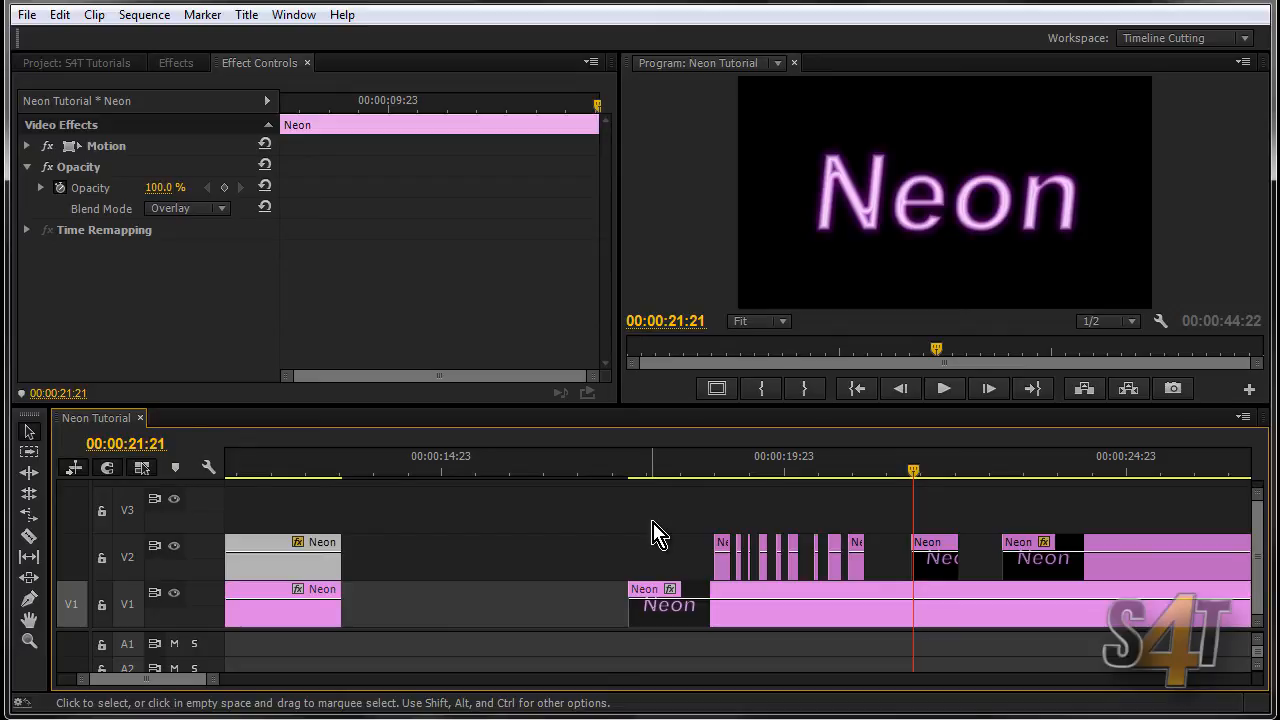
{"action": "left_click_drag", "start_coordinate": [870, 474], "coordinate": [1064, 486]}
- Examine the Four-Point Garbage Matte outlines on the long V3 and V2 title clips in the third section
{"action": "scroll", "coordinate": [648, 523], "scroll_direction": "down", "scroll_amount": 3}
{"action": "scroll", "coordinate": [648, 523], "scroll_direction": "down", "scroll_amount": 15}
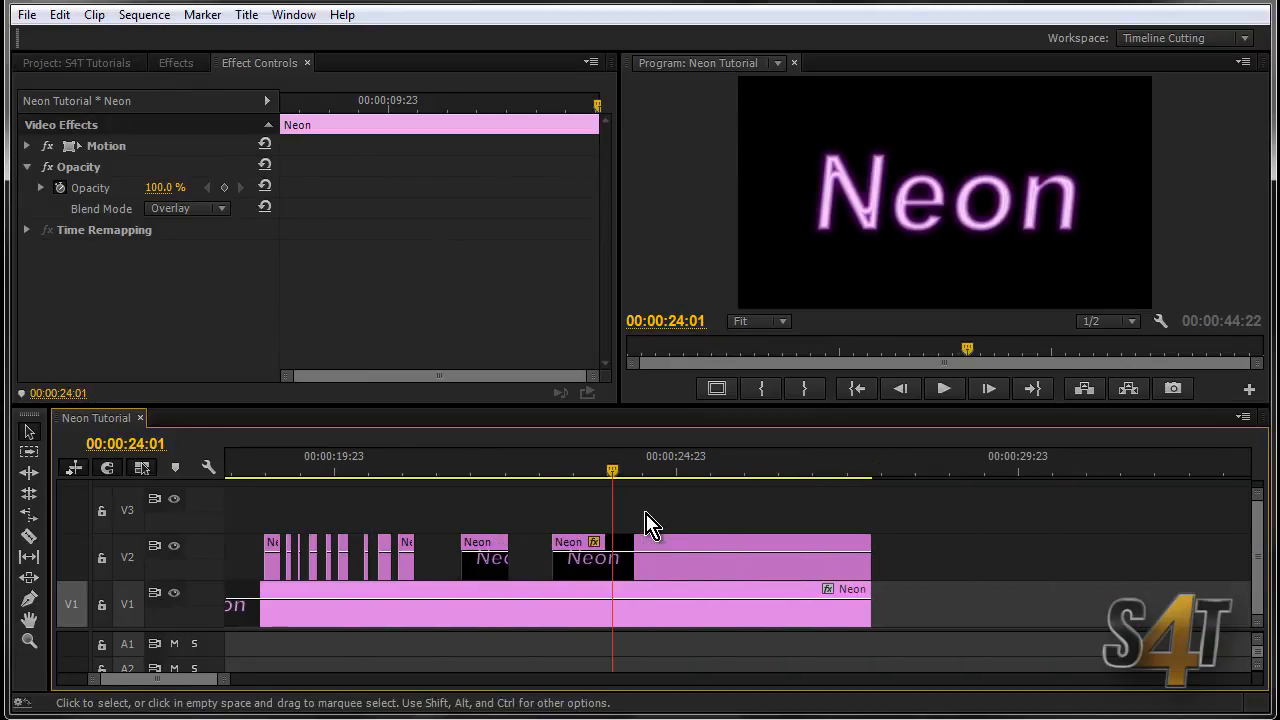
{"action": "scroll", "coordinate": [648, 523], "scroll_direction": "down", "scroll_amount": 2}
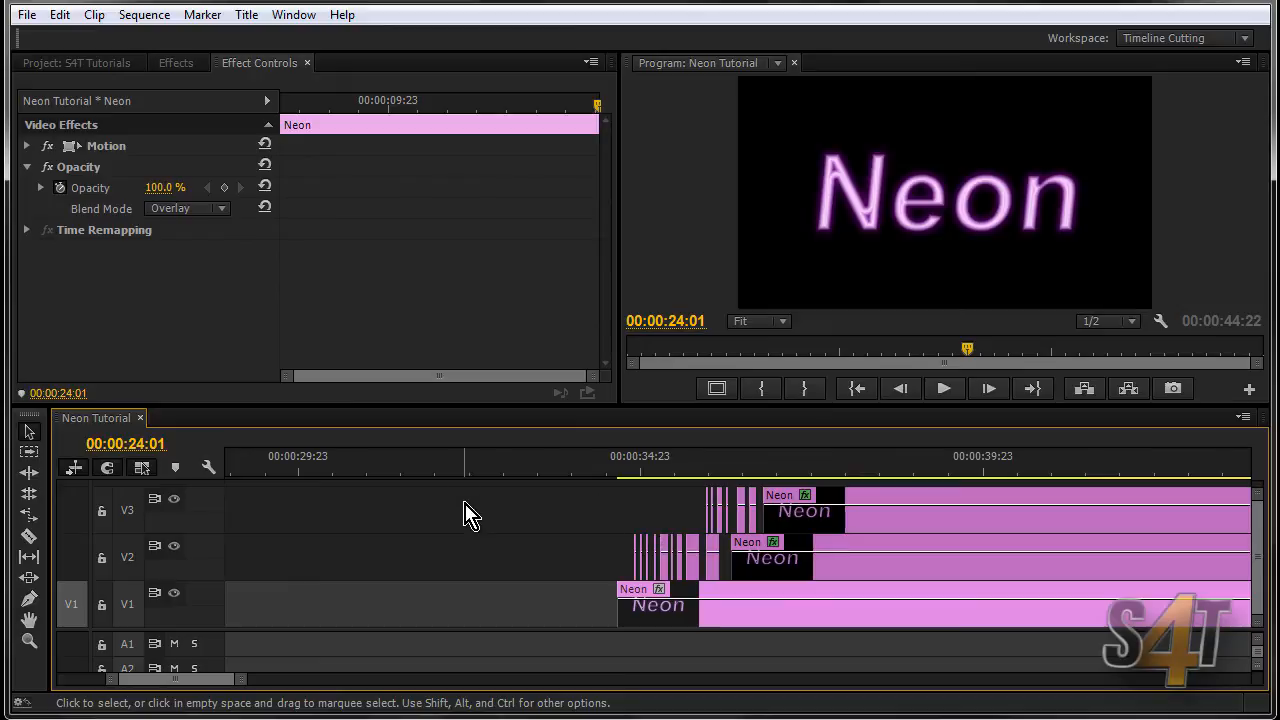
{"action": "left_click", "coordinate": [766, 467]}
{"action": "left_click_drag", "start_coordinate": [768, 470], "coordinate": [832, 462]}
{"action": "left_click", "coordinate": [955, 500]}
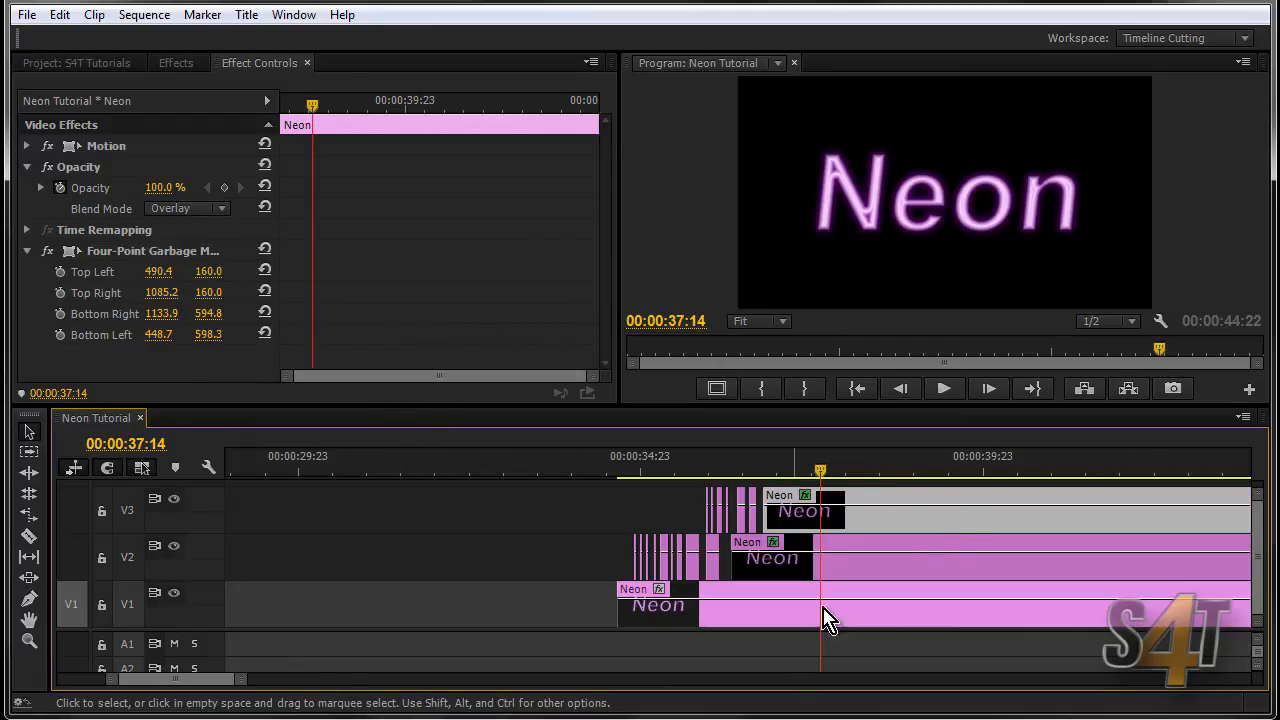
{"action": "left_click", "coordinate": [68, 252]}
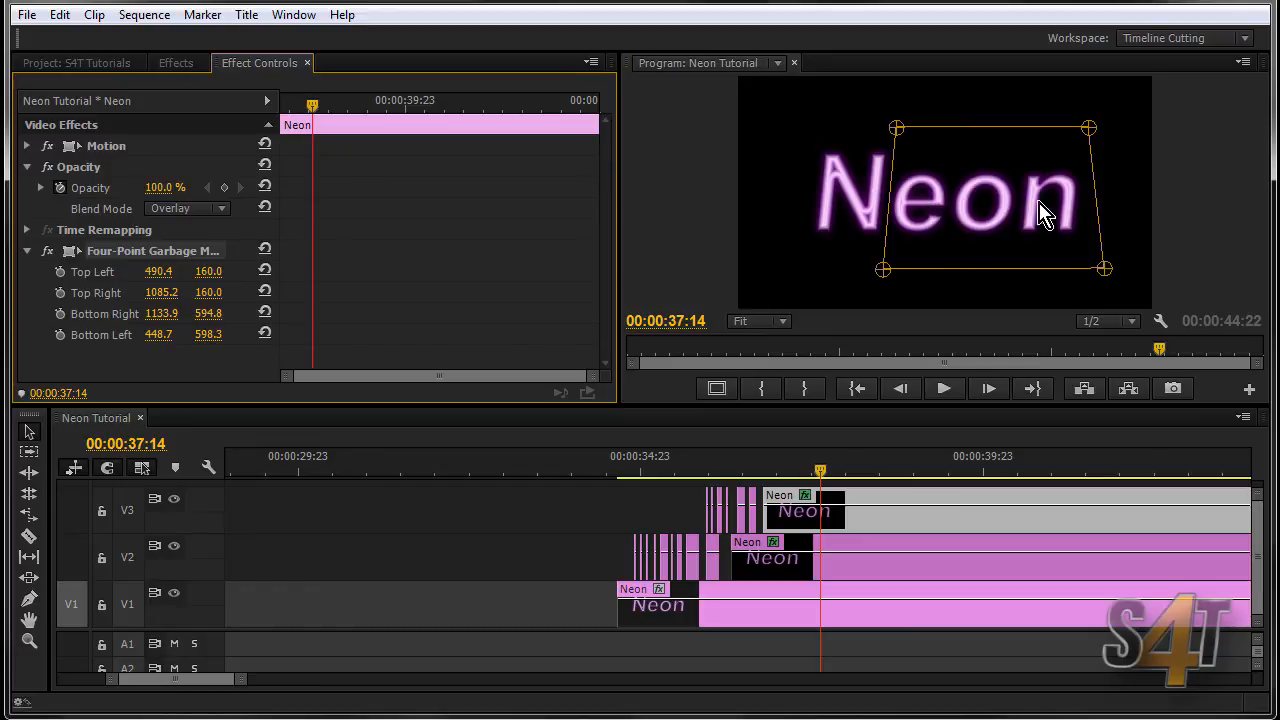
{"action": "left_click", "coordinate": [886, 550]}
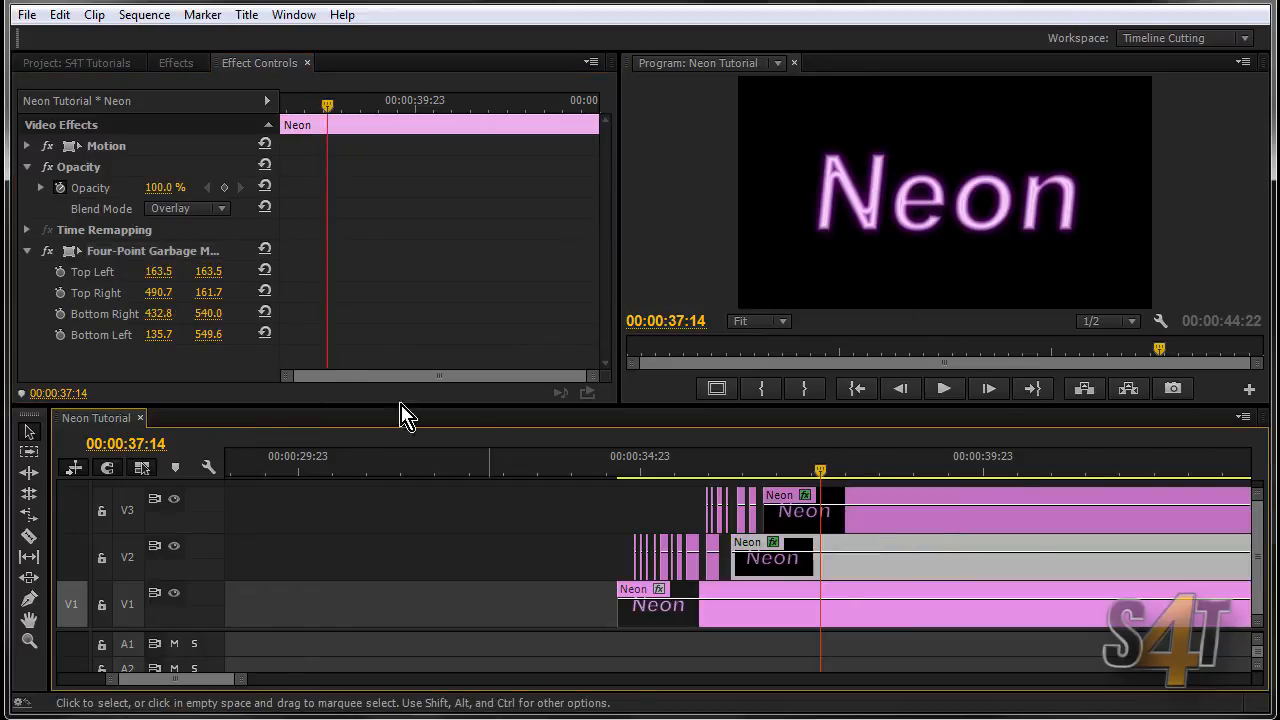
{"action": "left_click", "coordinate": [73, 253]}
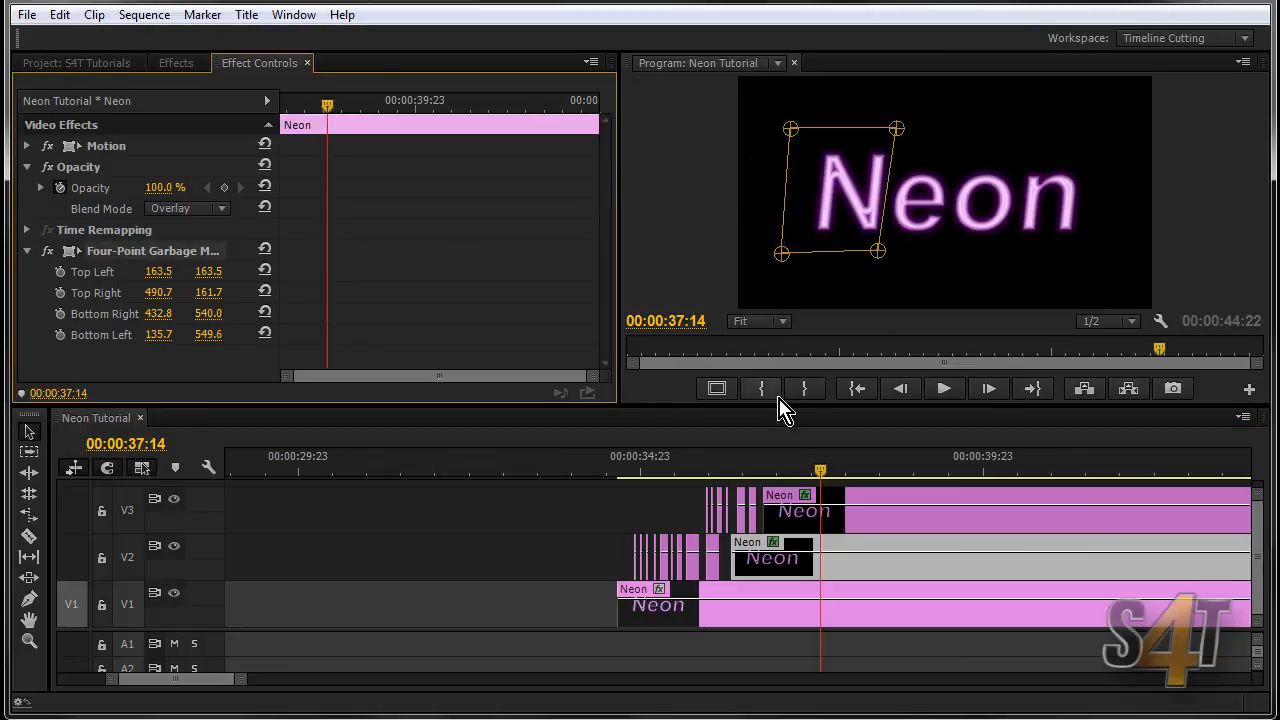
- Scrub back through the third section's short V2 and V3 pieces to 00:00:35:17
{"action": "left_click_drag", "start_coordinate": [777, 471], "coordinate": [747, 487]}
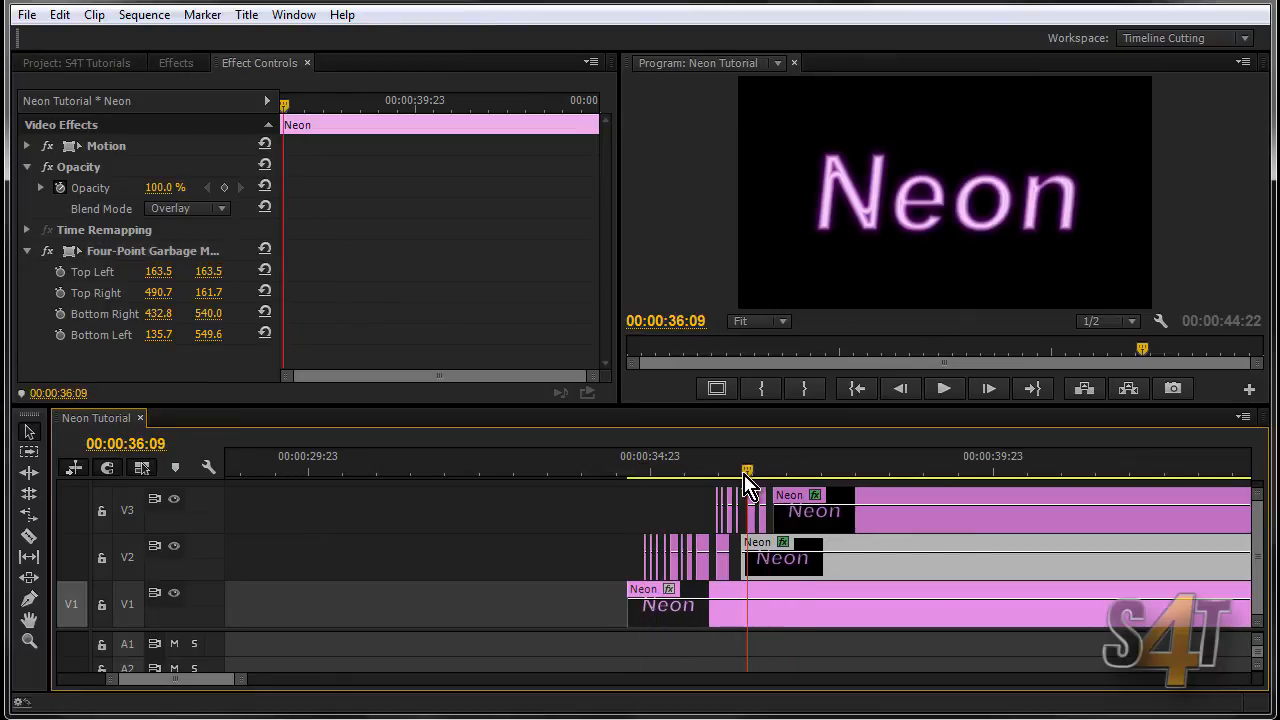
{"action": "key", "text": "equal"}
{"action": "key", "text": "equal"}
{"action": "left_click_drag", "start_coordinate": [748, 478], "coordinate": [494, 549]}
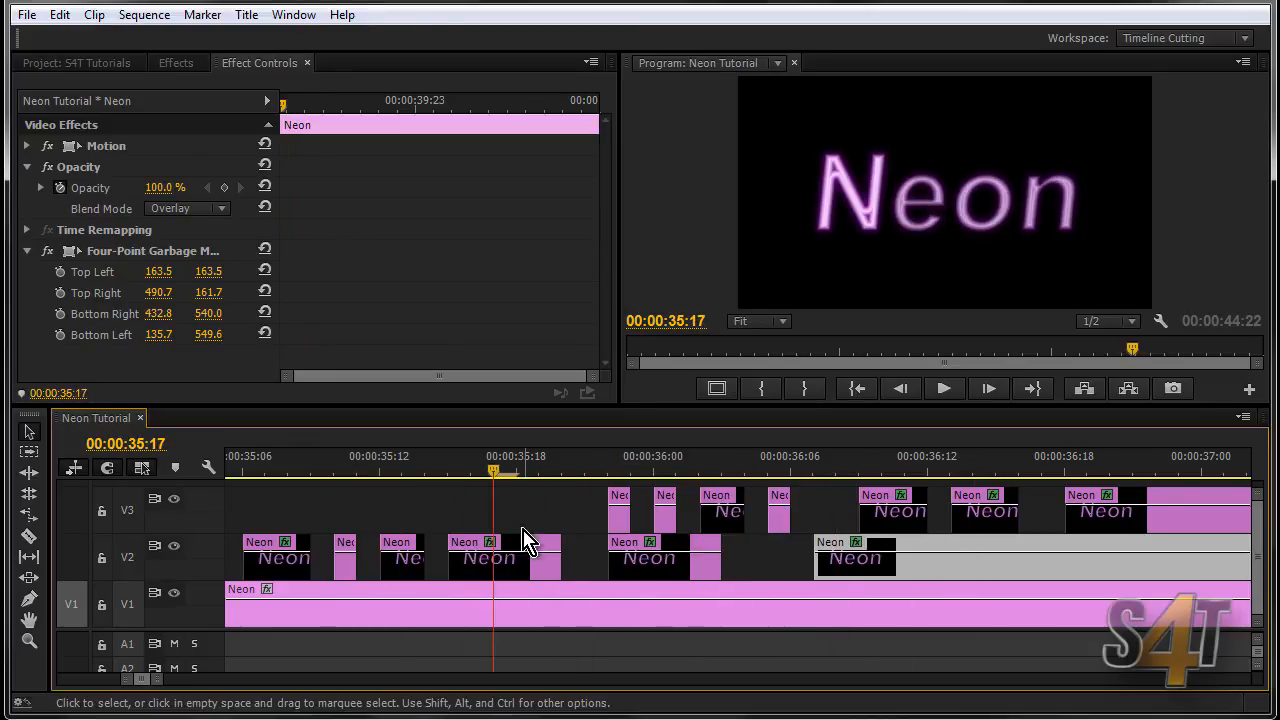
- Play the third section from its start and scrub back through its staggered V2 and V3 flicker pieces
{"action": "key", "text": "minus"}
{"action": "key", "text": "minus"}
{"action": "left_click_drag", "start_coordinate": [563, 471], "coordinate": [528, 480]}
{"action": "key", "text": "space"}
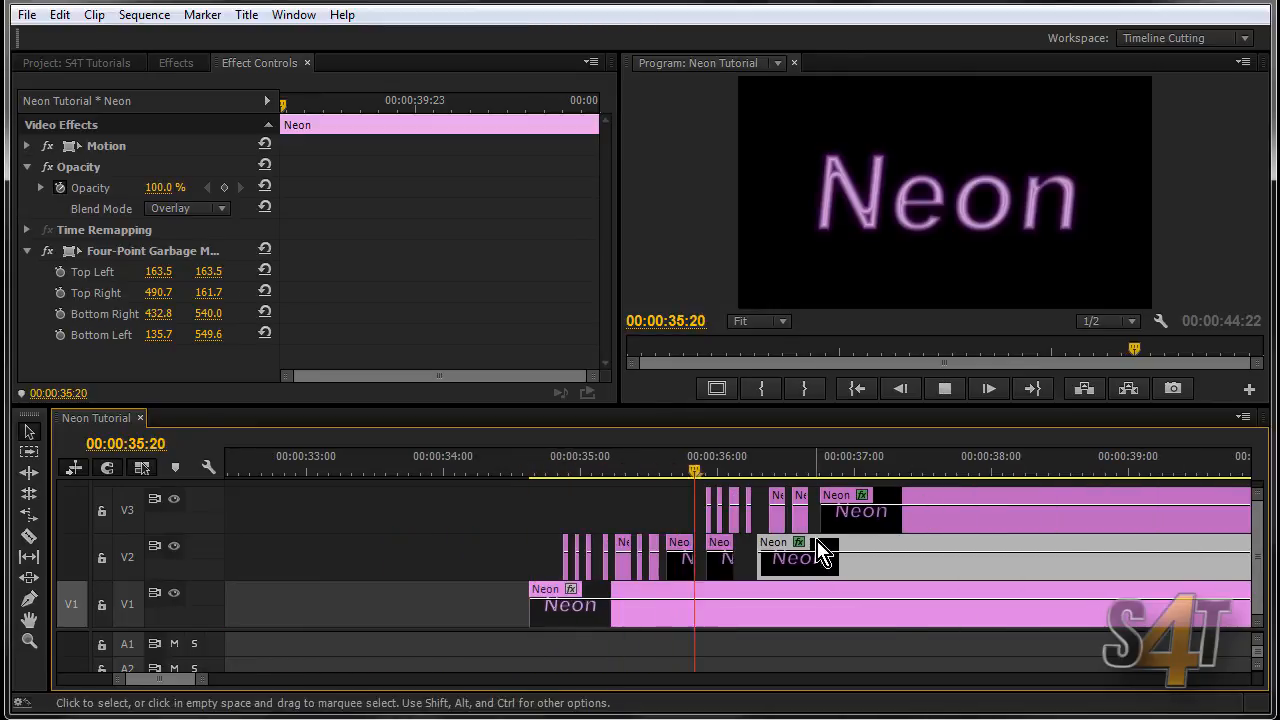
{"action": "key", "text": "space"}
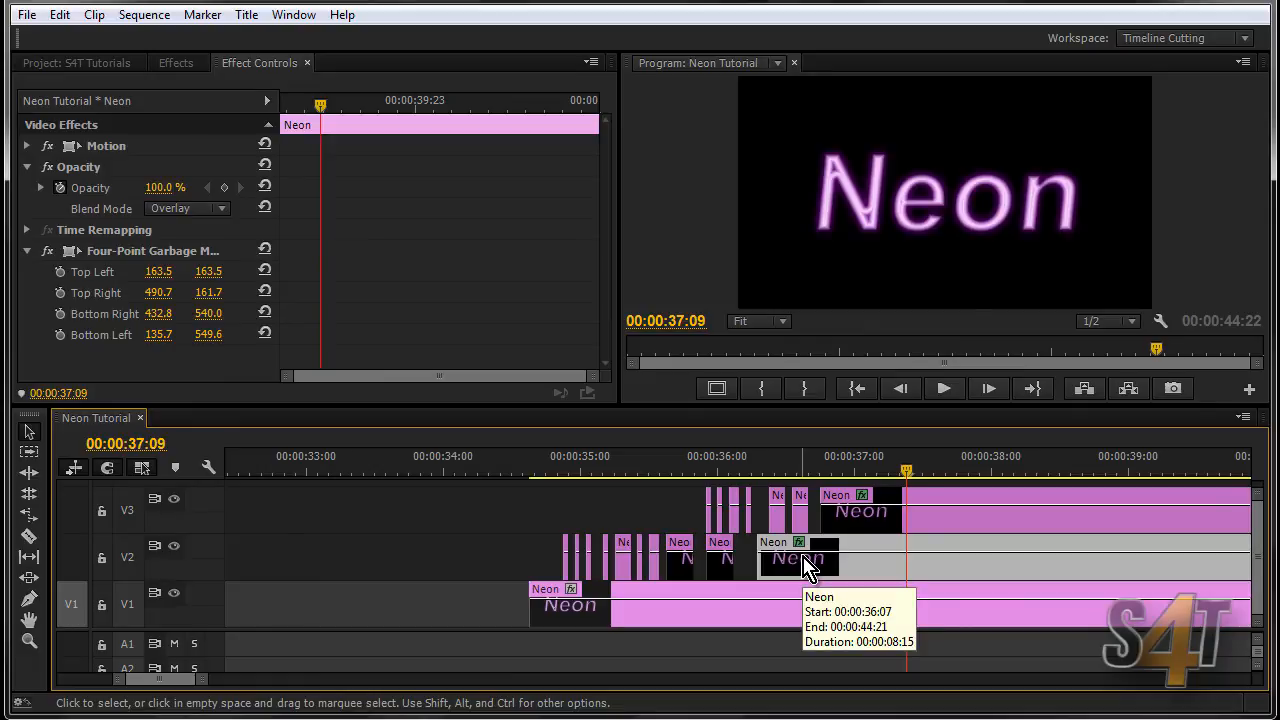
{"action": "key", "text": "Left"}
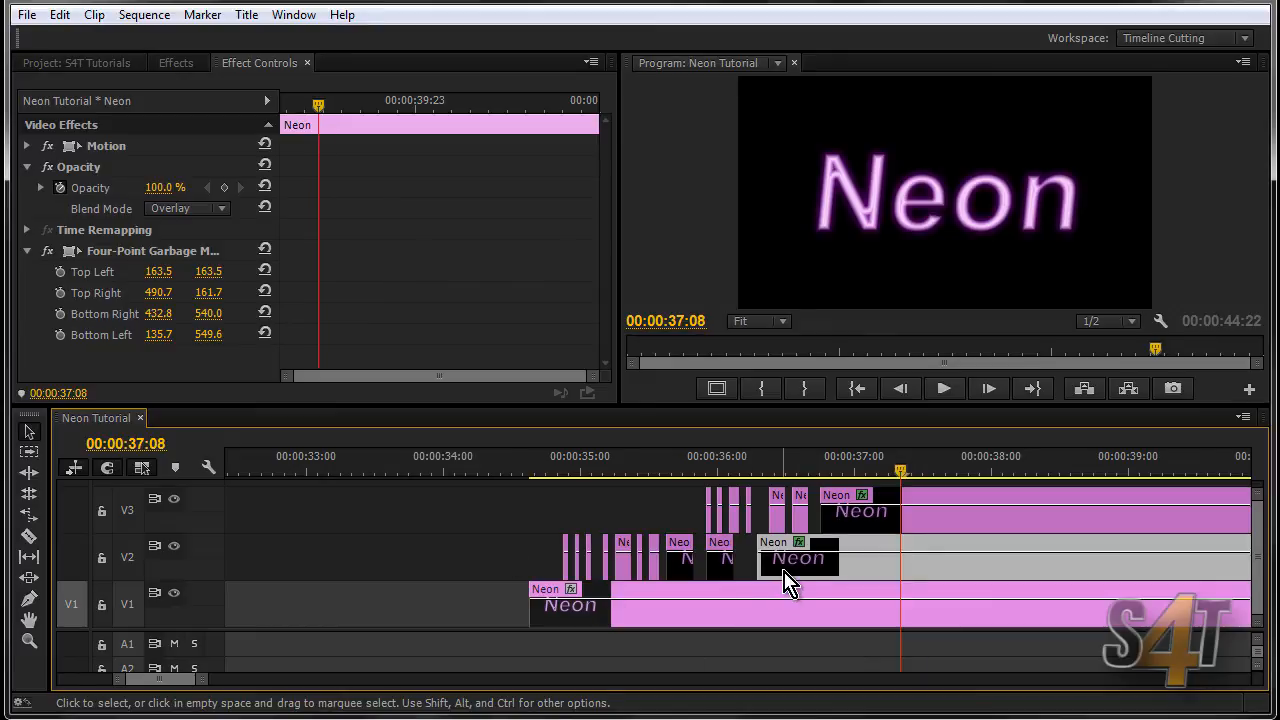
{"action": "left_click_drag", "start_coordinate": [790, 484], "coordinate": [629, 503]}
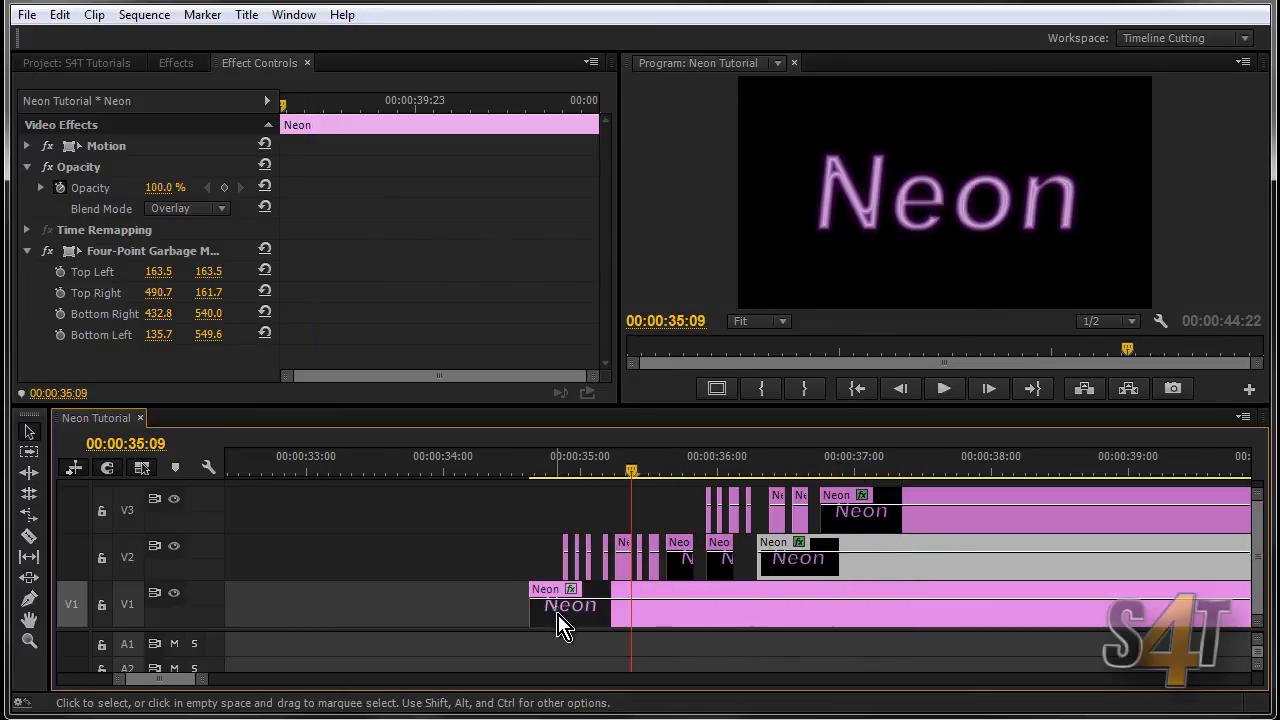
- Reopen the Neon title from the project at 00:00:23:04, apply the blue glowing Arial Bold preset style, and close the title editor
{"action": "key", "text": "minus"}
{"action": "key", "text": "minus"}
{"action": "key", "text": "minus"}
{"action": "key", "text": "minus"}
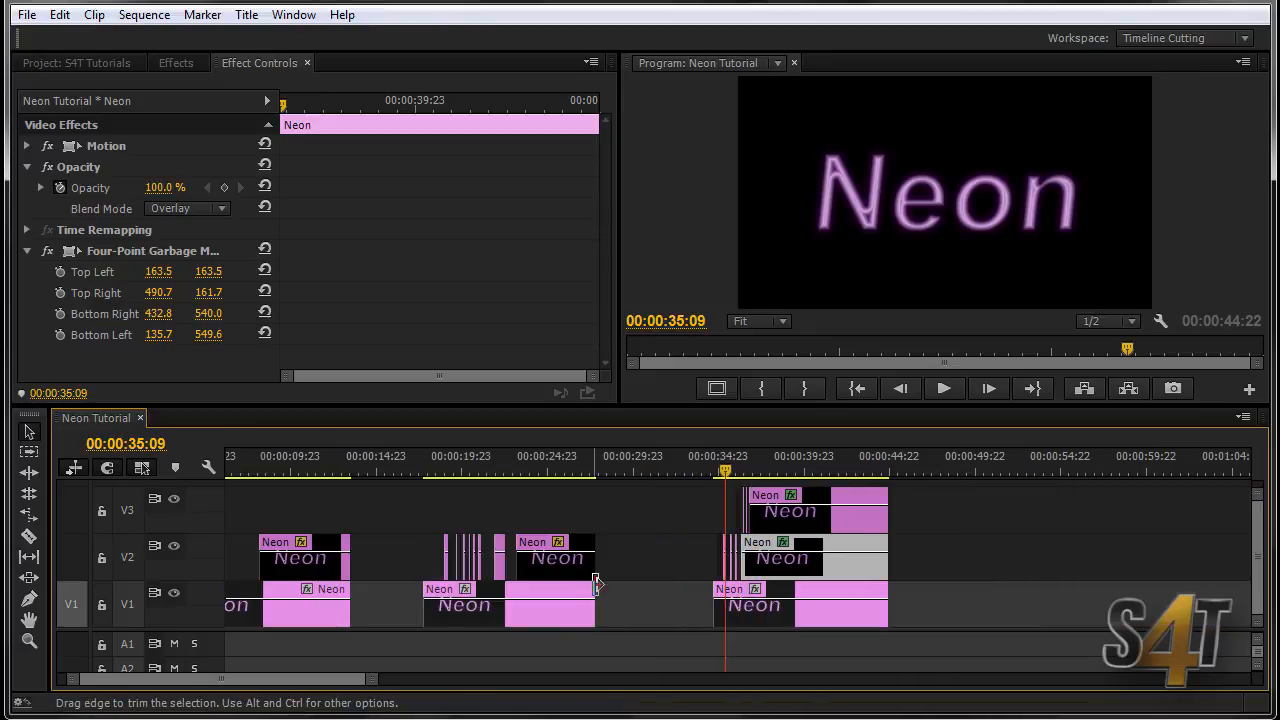
{"action": "left_click", "coordinate": [552, 465]}
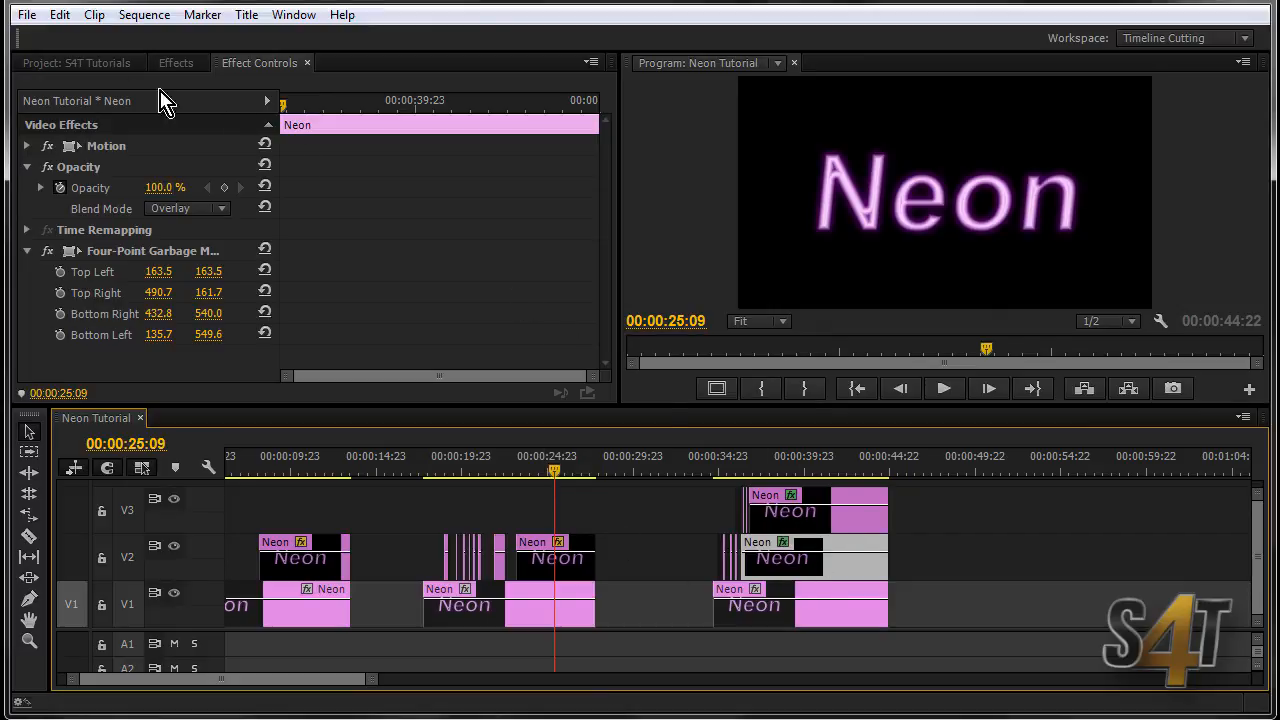
{"action": "left_click", "coordinate": [74, 63]}
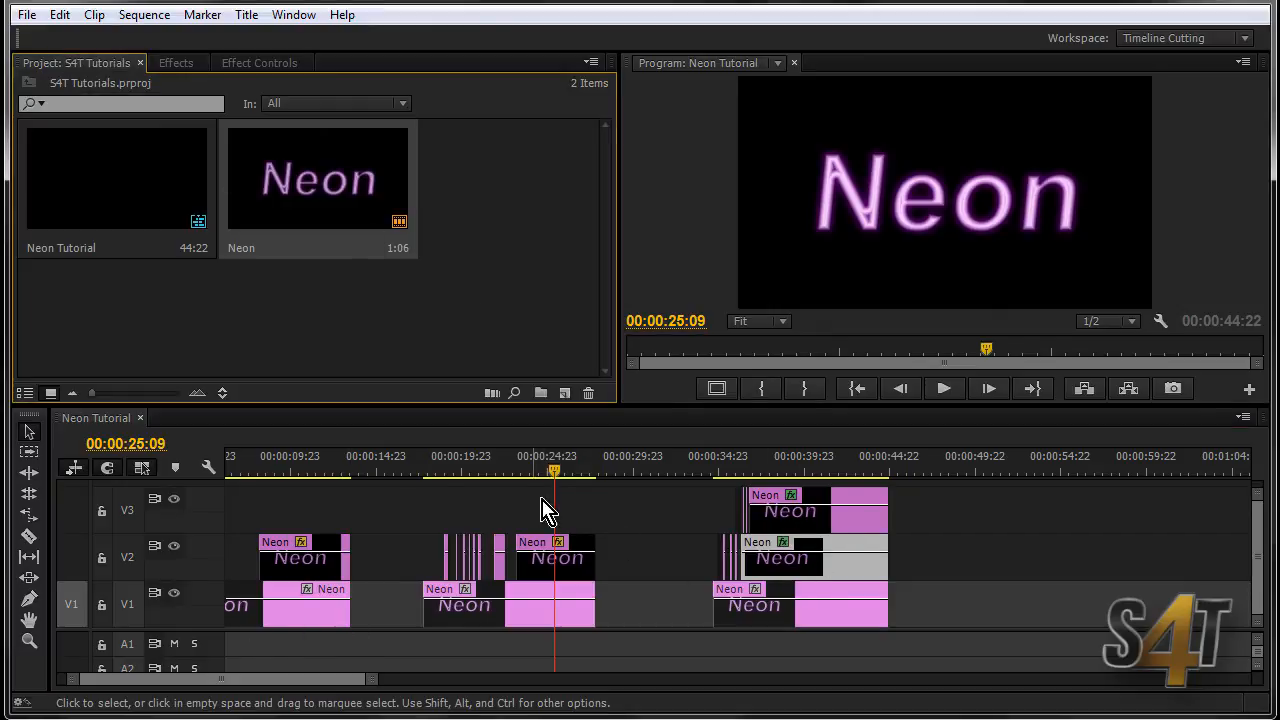
{"action": "left_click_drag", "start_coordinate": [549, 466], "coordinate": [520, 480]}
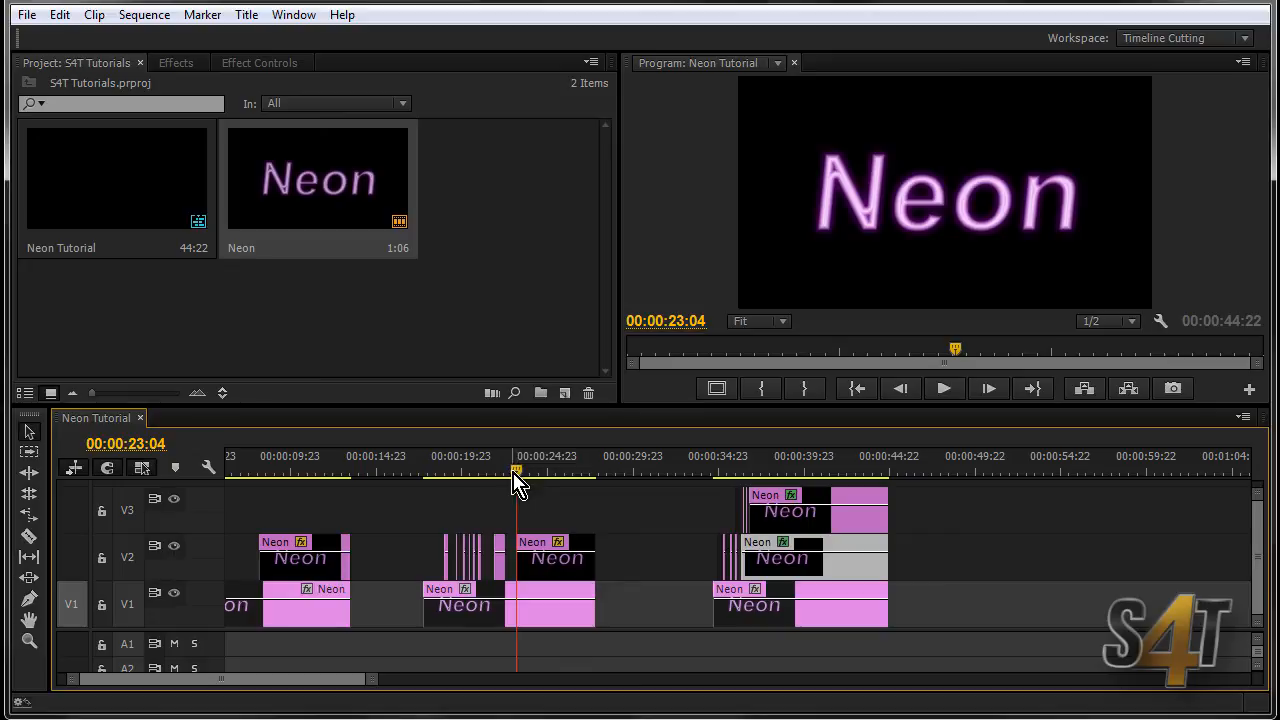
{"action": "double_click", "coordinate": [333, 226]}
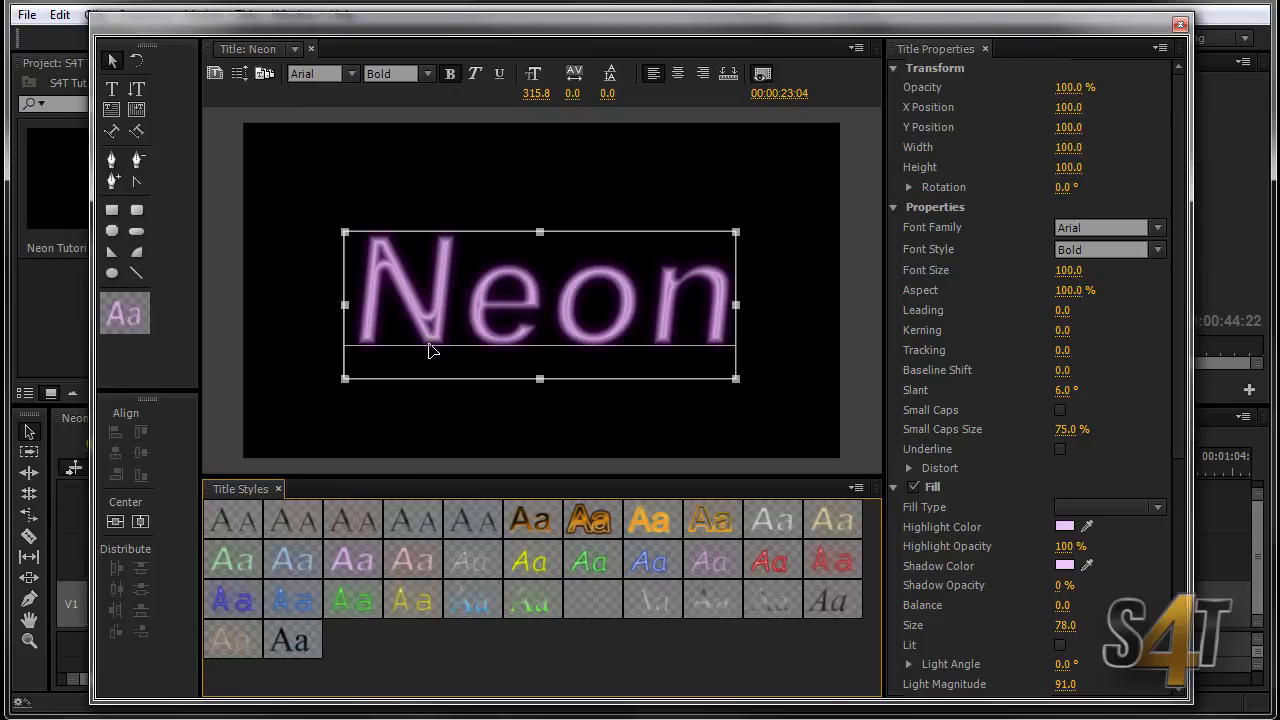
{"action": "left_click", "coordinate": [302, 566]}
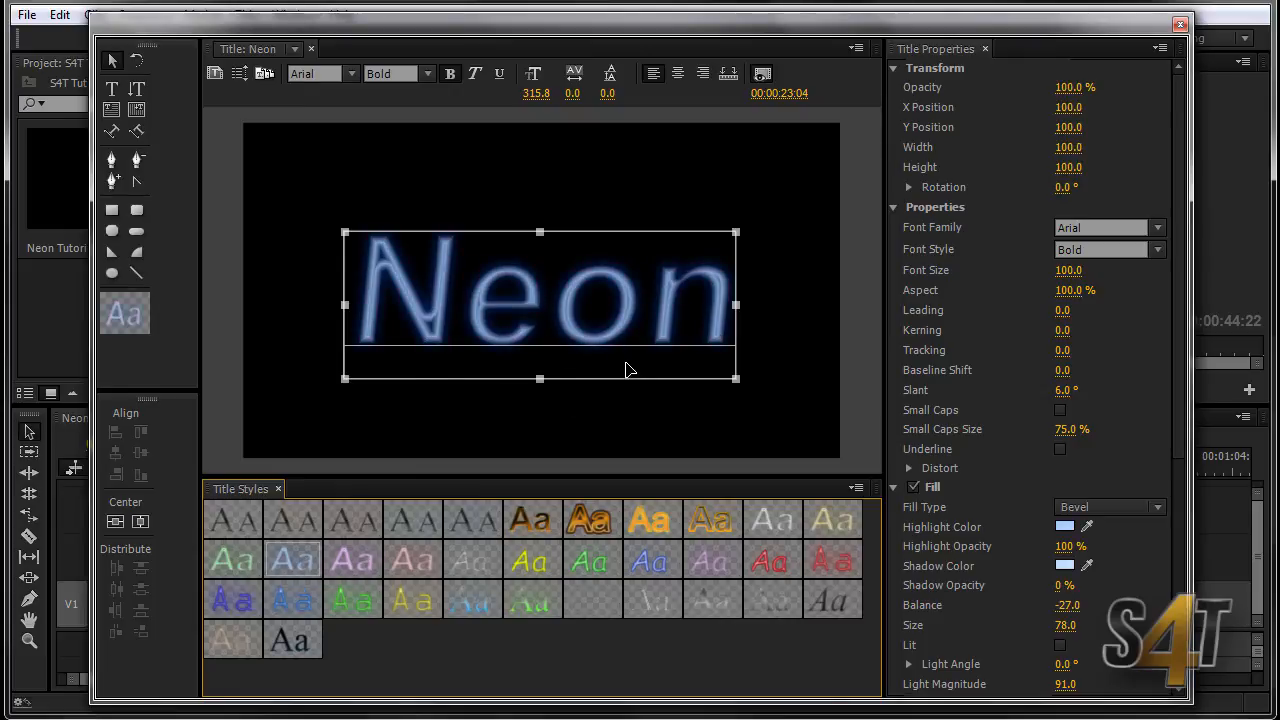
{"action": "left_click", "coordinate": [1181, 27]}
- Play the third section with the recoloured title from 00:00:34:23
{"action": "left_click_drag", "start_coordinate": [523, 478], "coordinate": [717, 462]}
{"action": "key", "text": "space"}
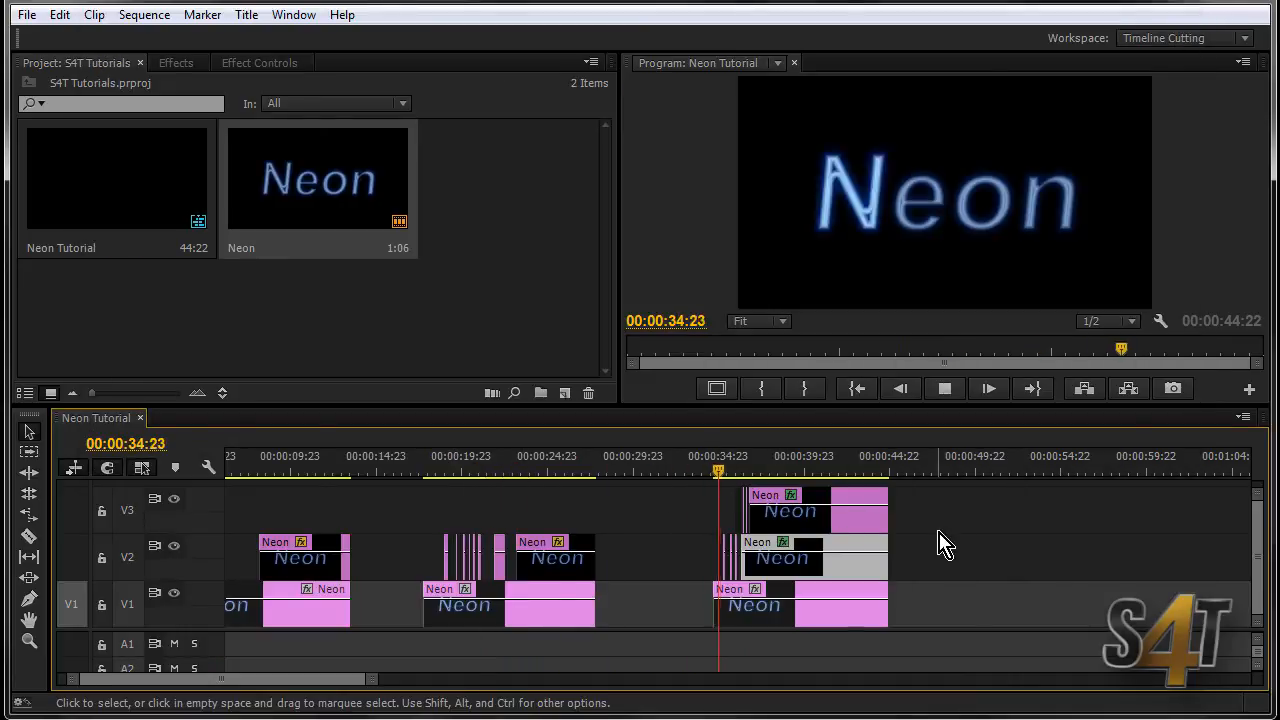